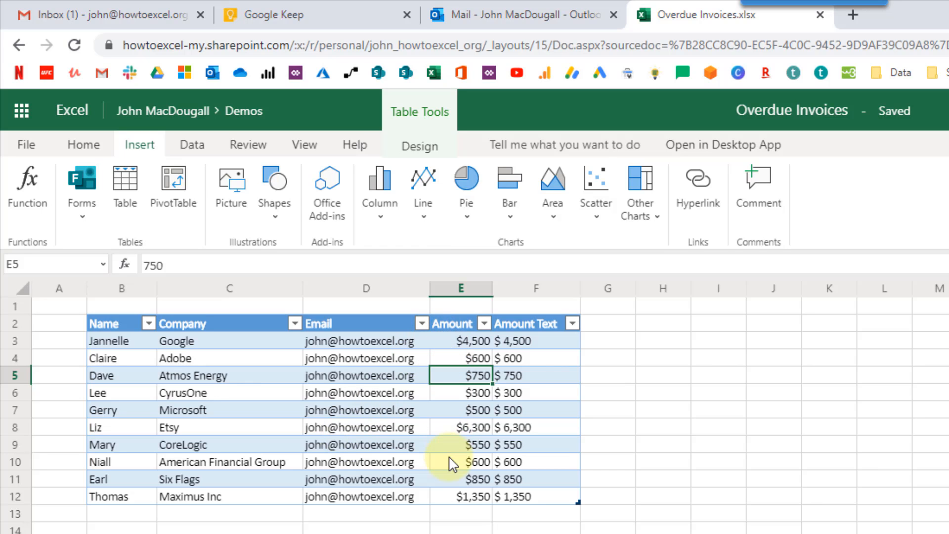
# Examine the TEXT formula and its number format code in the Amount Text column at F4.
pyautogui.click(540, 362)
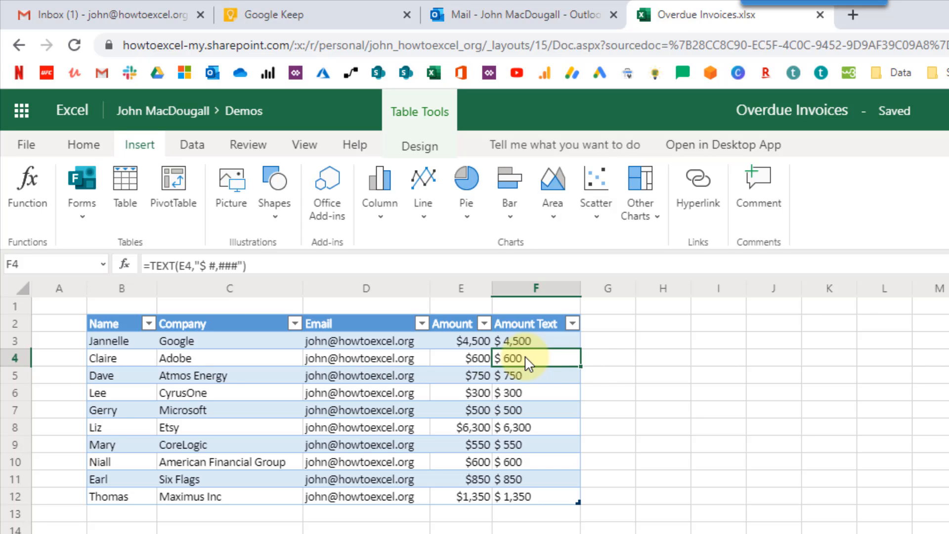
pyautogui.click(193, 266)
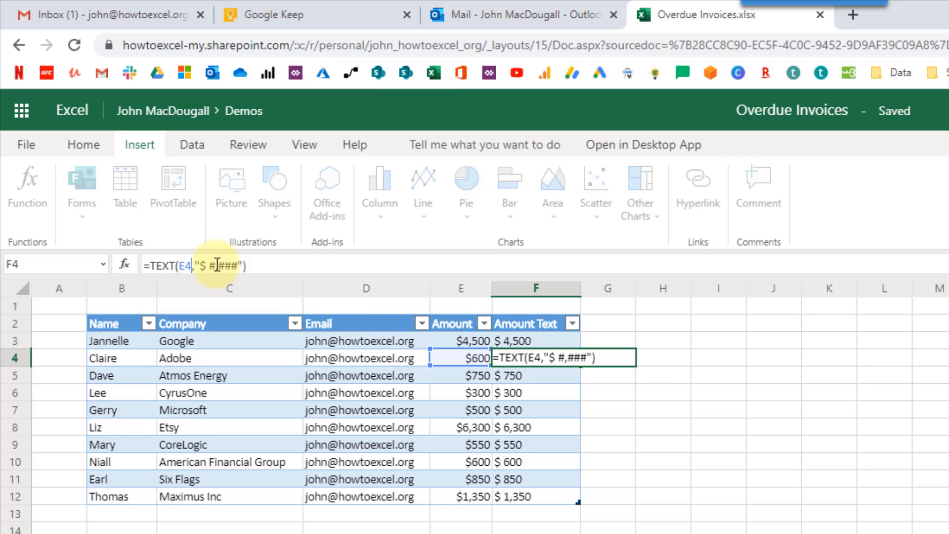
pyautogui.moveTo(200, 266); pyautogui.dragTo(239, 266)
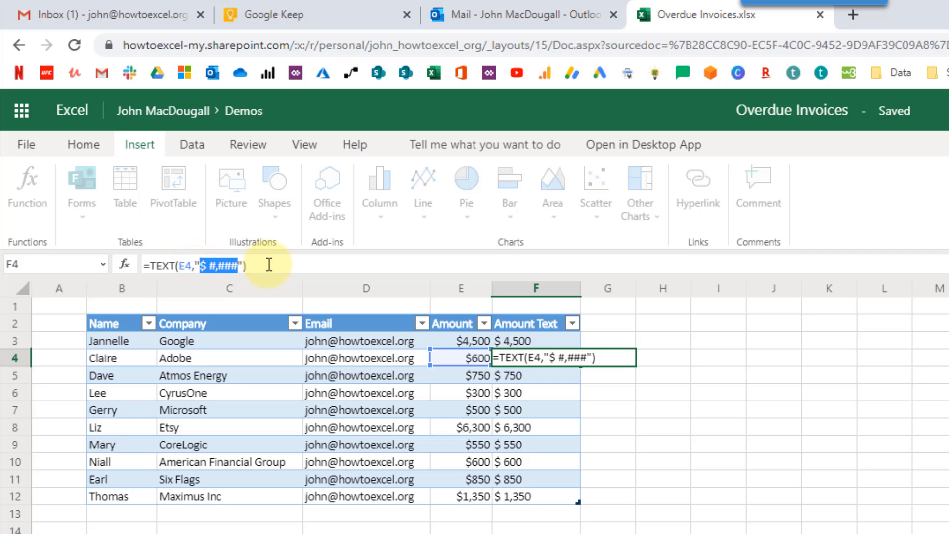
pyautogui.press('Return')
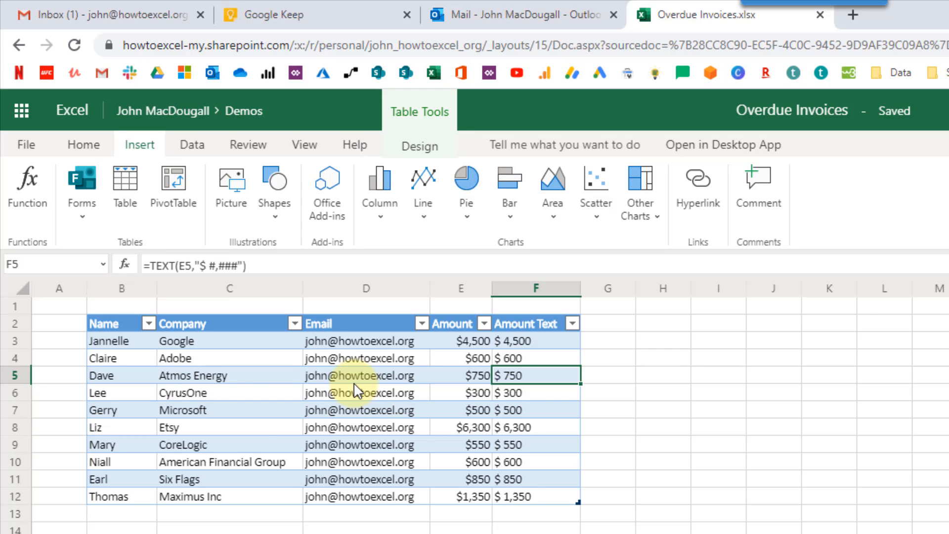
# Find the Microsoft Flow for Excel (Preview) add-in in the Office Add-ins store by searching "flow", and add it, accepting the license terms.
pyautogui.moveTo(128, 323); pyautogui.dragTo(521, 498)
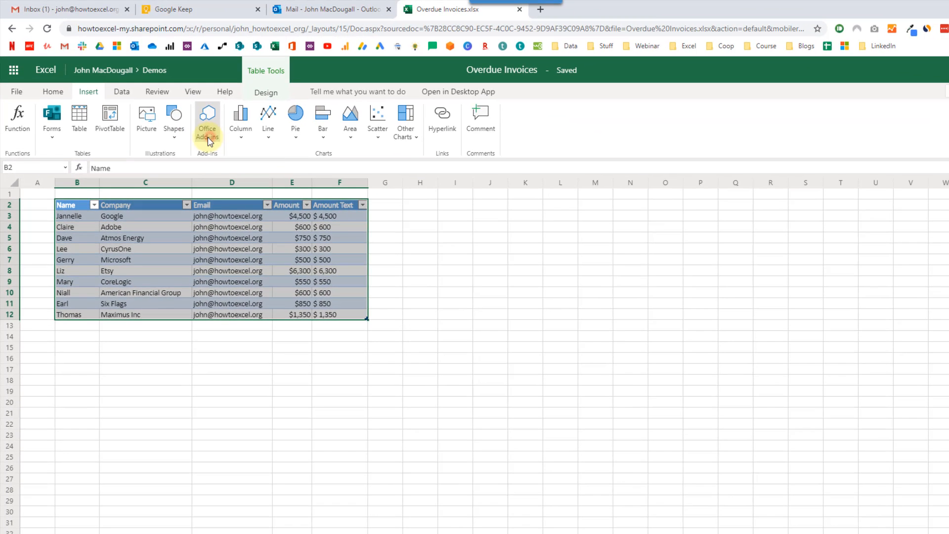
pyautogui.click(208, 137)
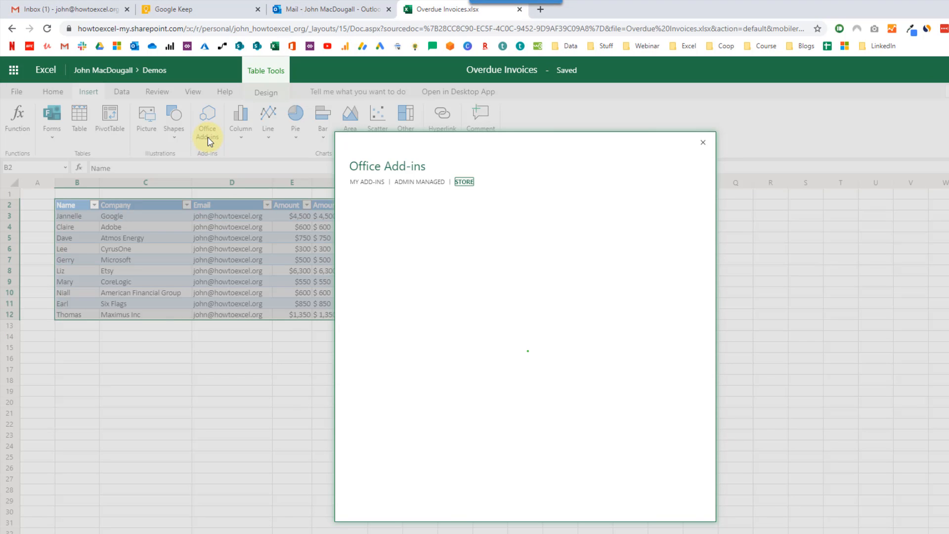
pyautogui.click(371, 226)
pyautogui.write('flow')
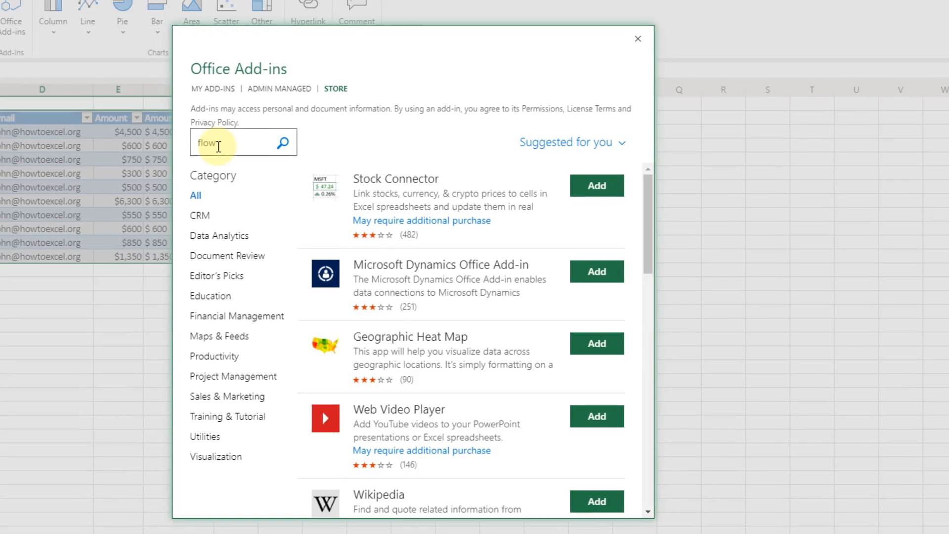
pyautogui.press('Return')
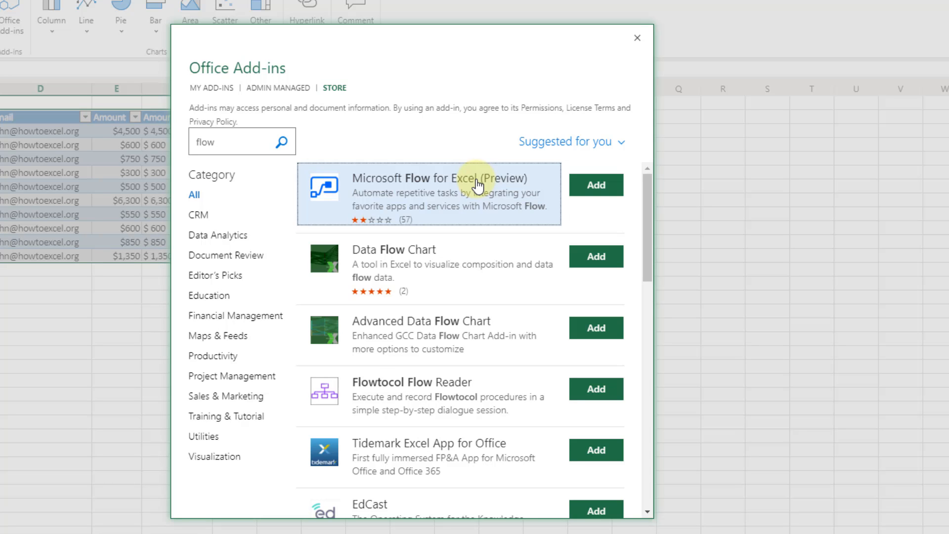
pyautogui.click(595, 185)
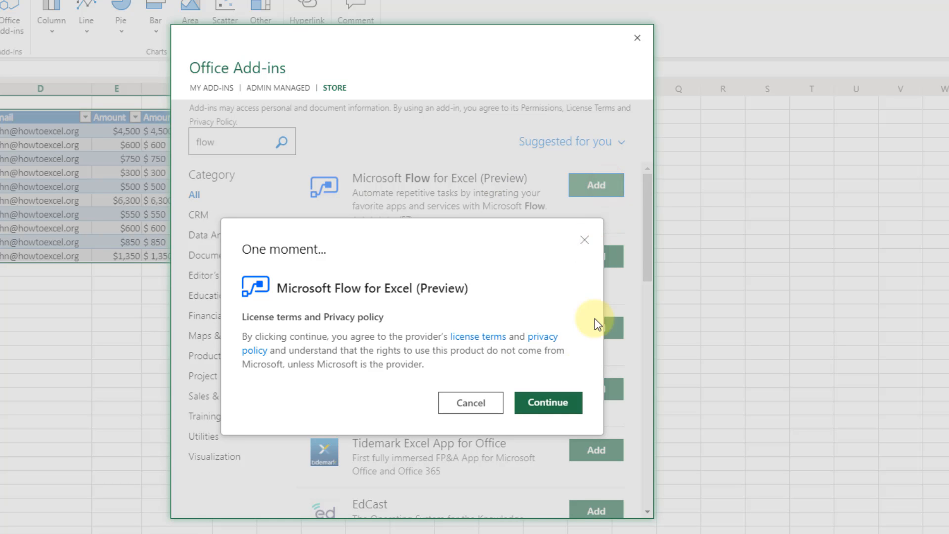
pyautogui.click(554, 407)
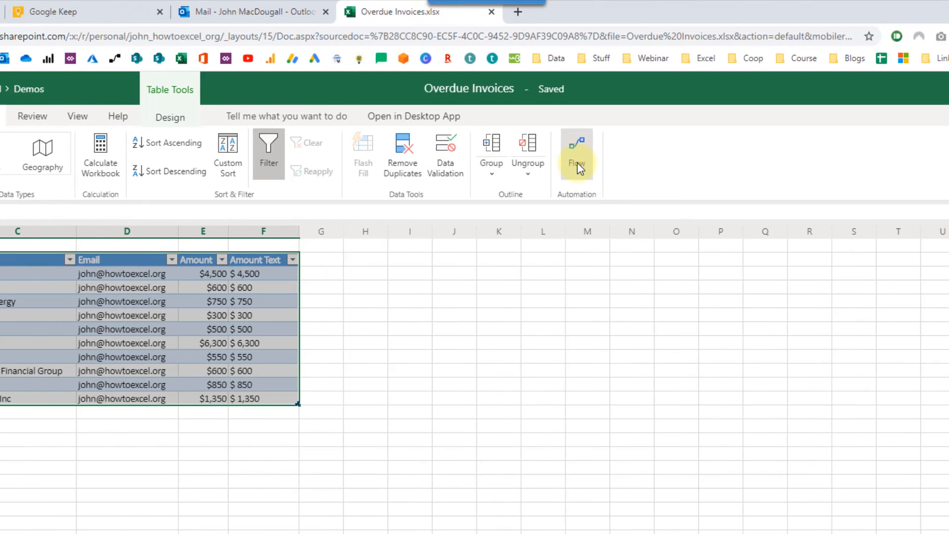
# Launch the Flow add-in and create a new instant flow from blank.
pyautogui.click(368, 169)
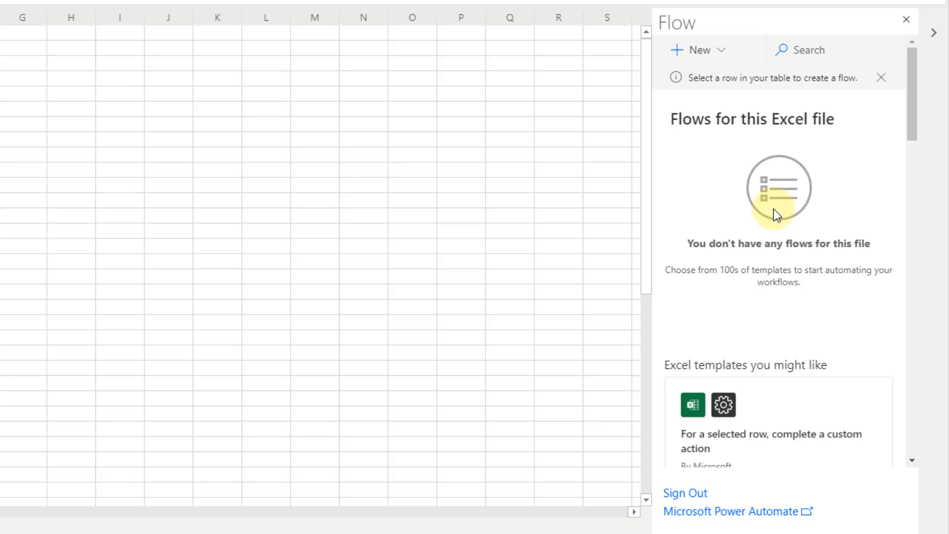
pyautogui.click(717, 49)
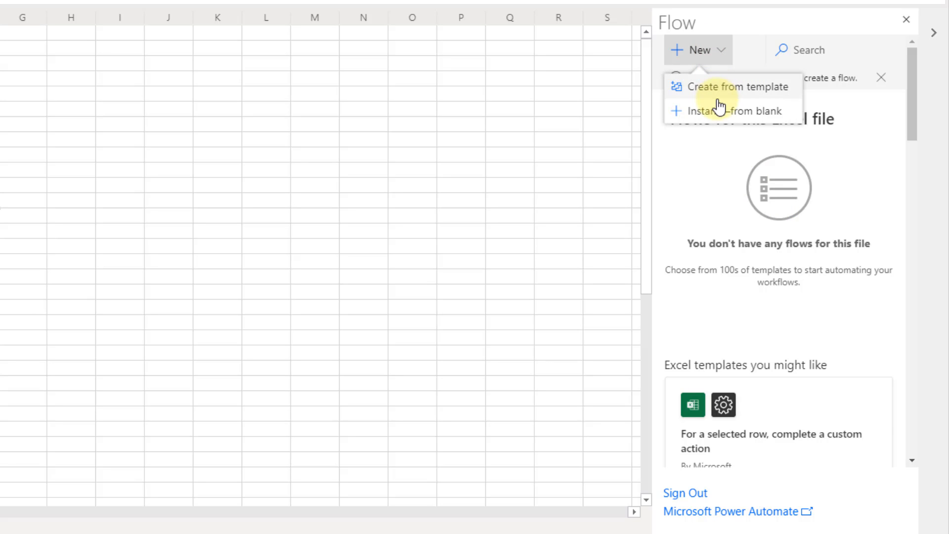
pyautogui.click(717, 112)
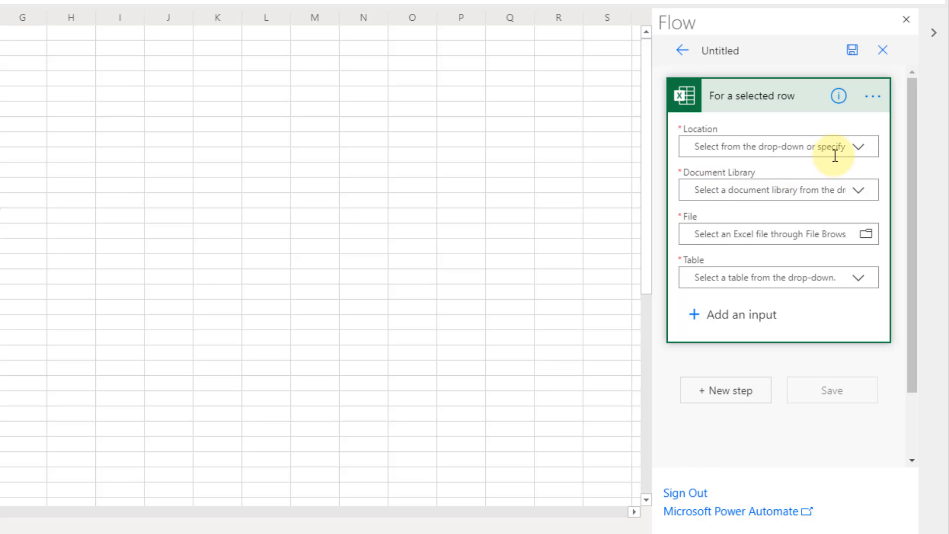
# Set the selected-row trigger's location to OneDrive for Business and its document library to OneDrive.
pyautogui.click(857, 150)
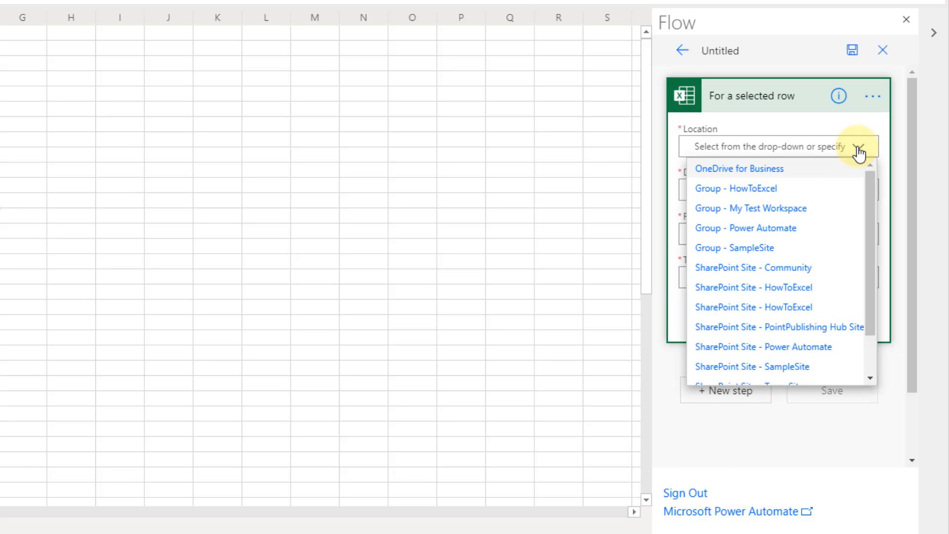
pyautogui.click(800, 171)
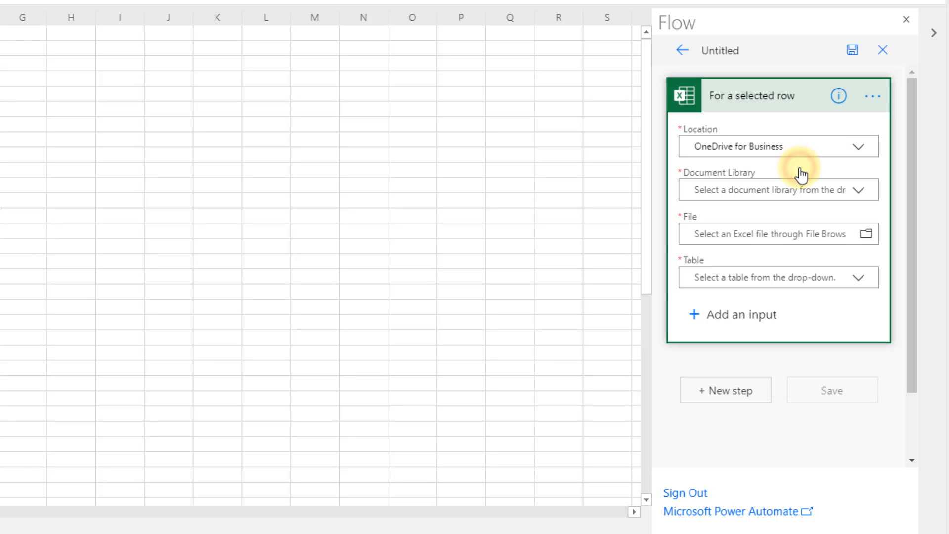
pyautogui.click(858, 192)
pyautogui.click(804, 216)
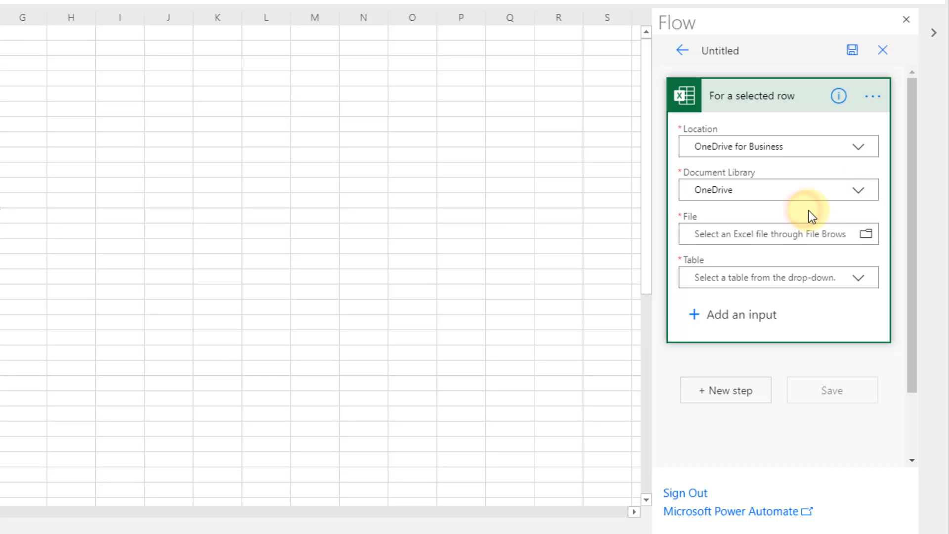
# Set the trigger's file to Overdue Invoices.xlsx in the Demos folder and its table to InvoicesDue.
pyautogui.click(865, 236)
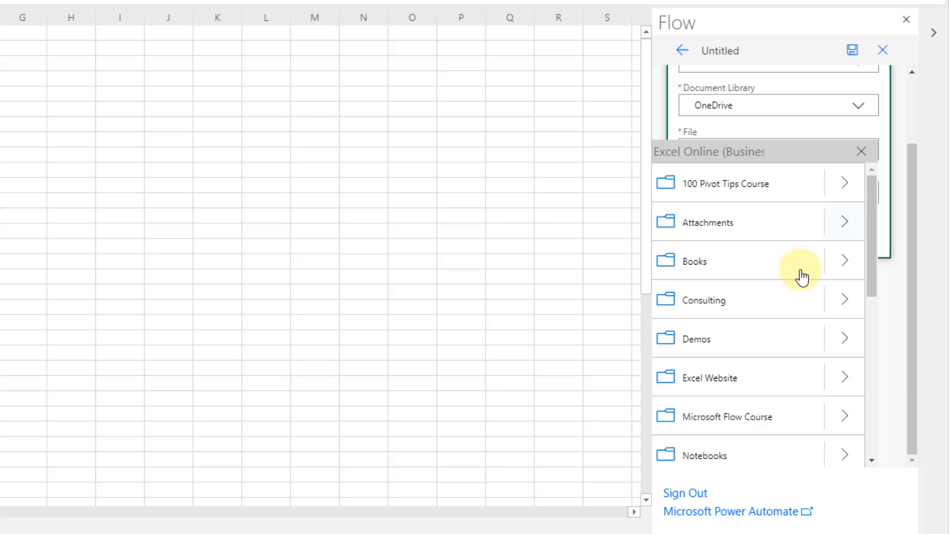
pyautogui.click(843, 340)
pyautogui.scroll(-5, 843, 344)
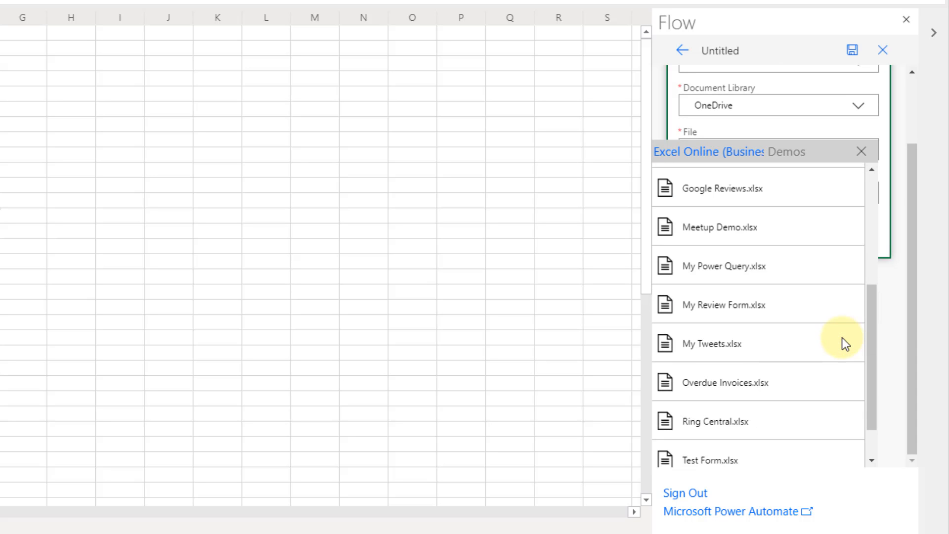
pyautogui.click(762, 388)
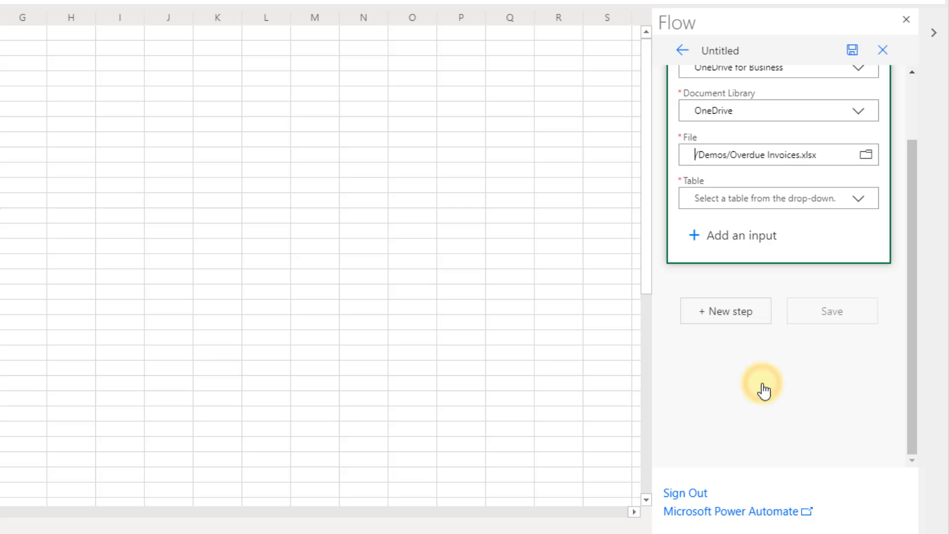
pyautogui.click(860, 200)
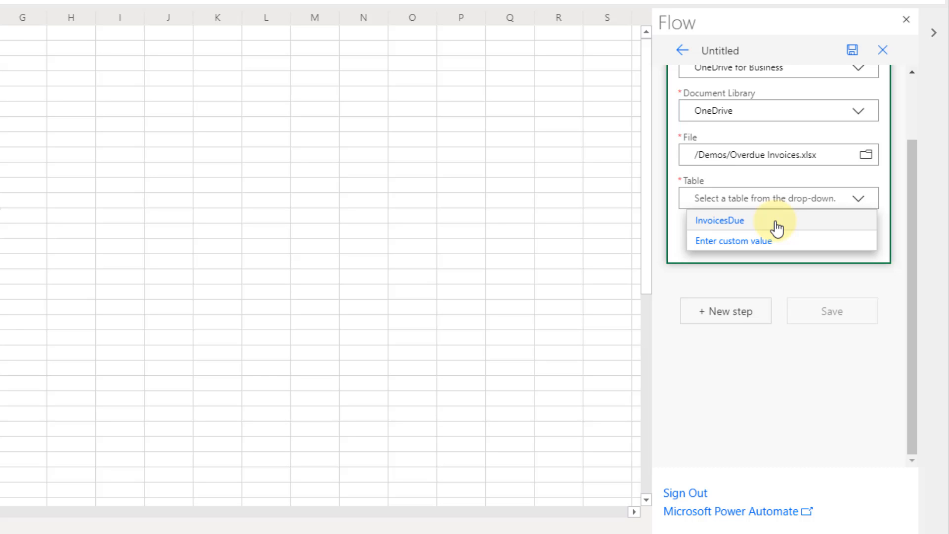
pyautogui.click(776, 227)
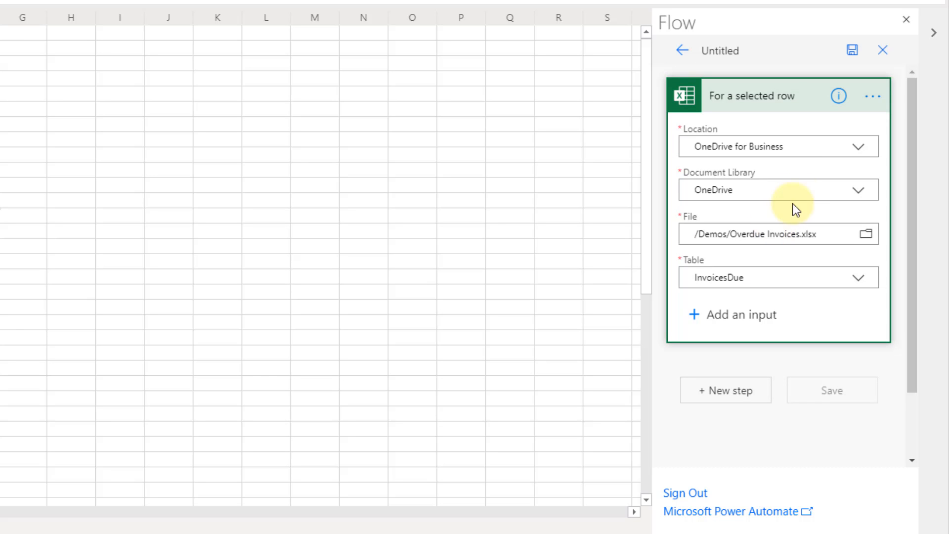
# Collapse the trigger and add an Office 365 Outlook "Send an email (V2)" action as the flow's following step.
pyautogui.click(759, 100)
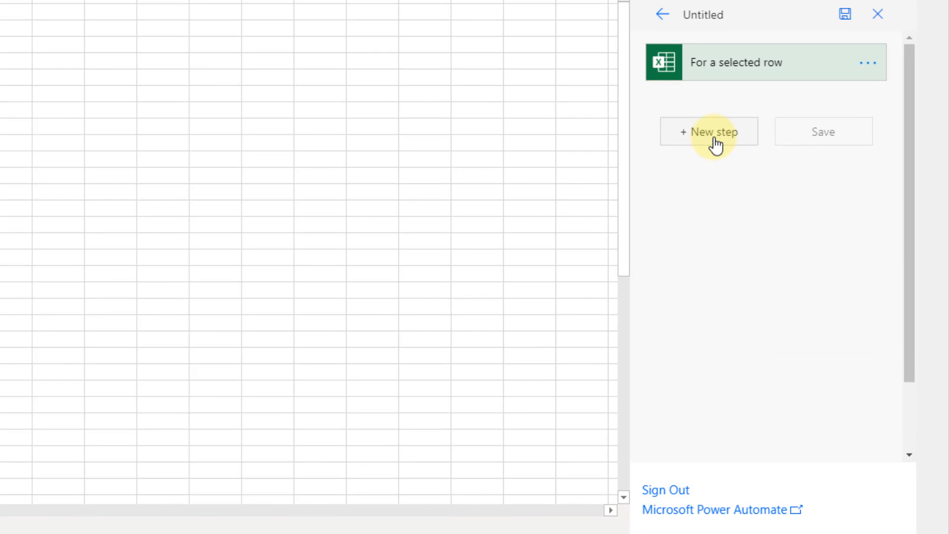
pyautogui.click(715, 145)
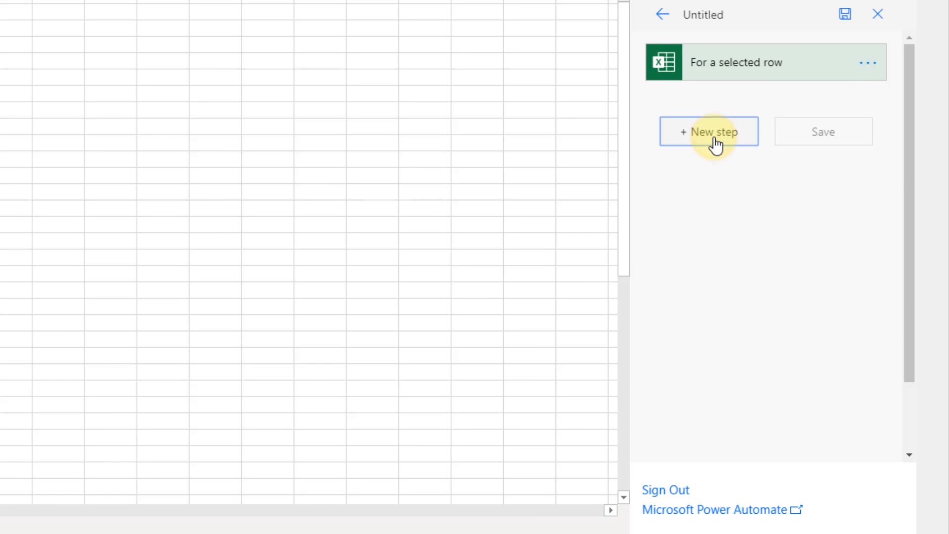
pyautogui.click(712, 178)
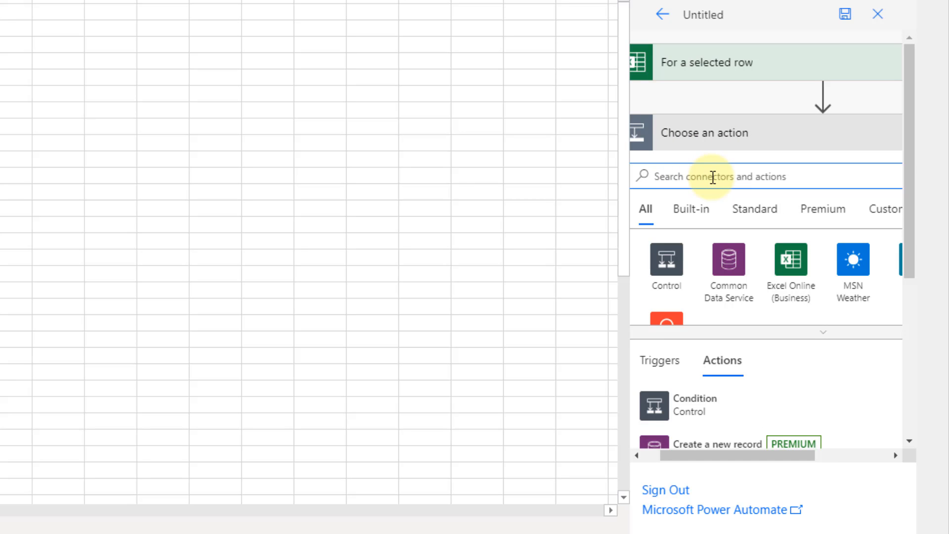
pyautogui.write('outloo')
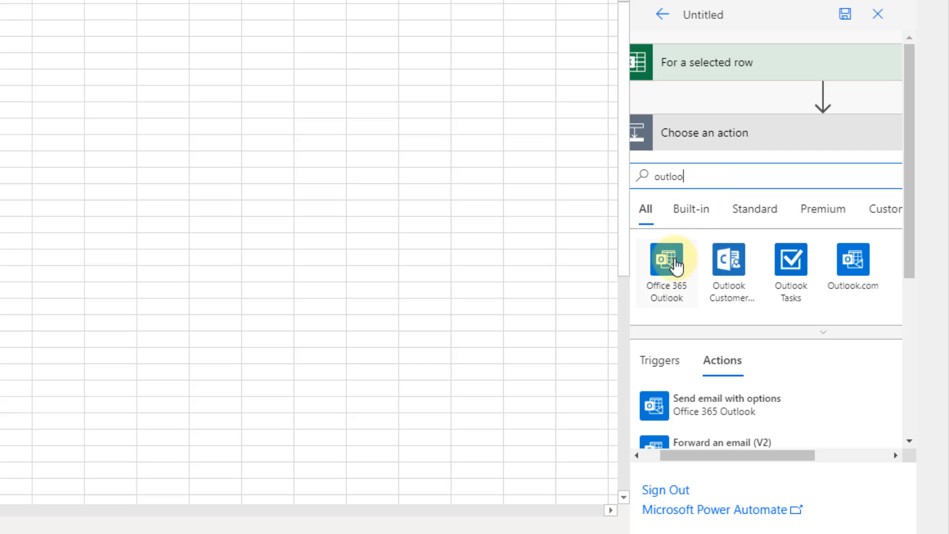
pyautogui.click(667, 262)
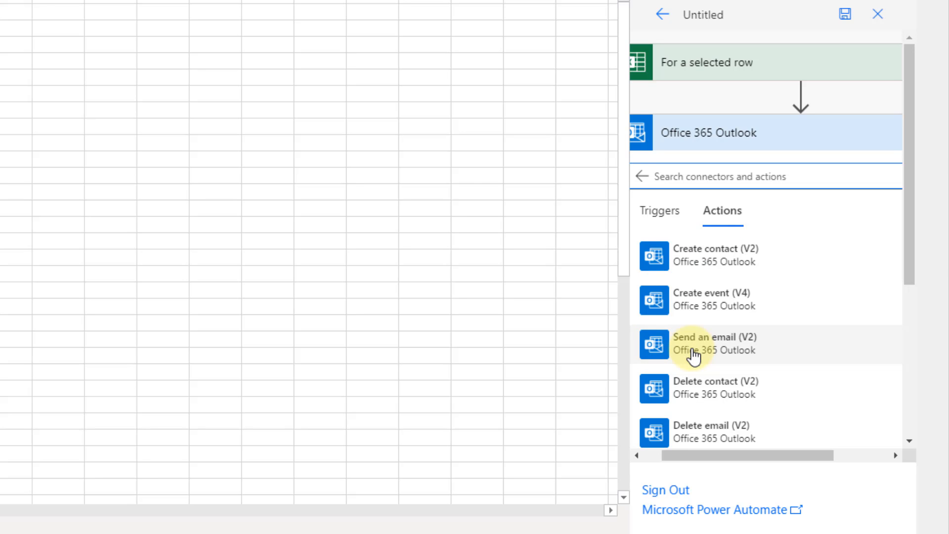
pyautogui.click(693, 350)
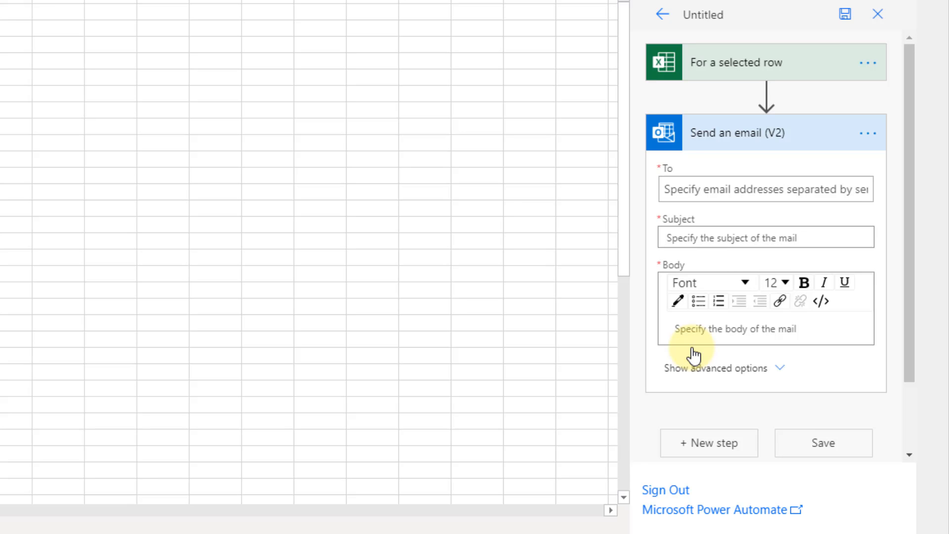
# Set the email's recipient to the Email dynamic content from the selected row.
pyautogui.click(706, 187)
pyautogui.click(708, 178)
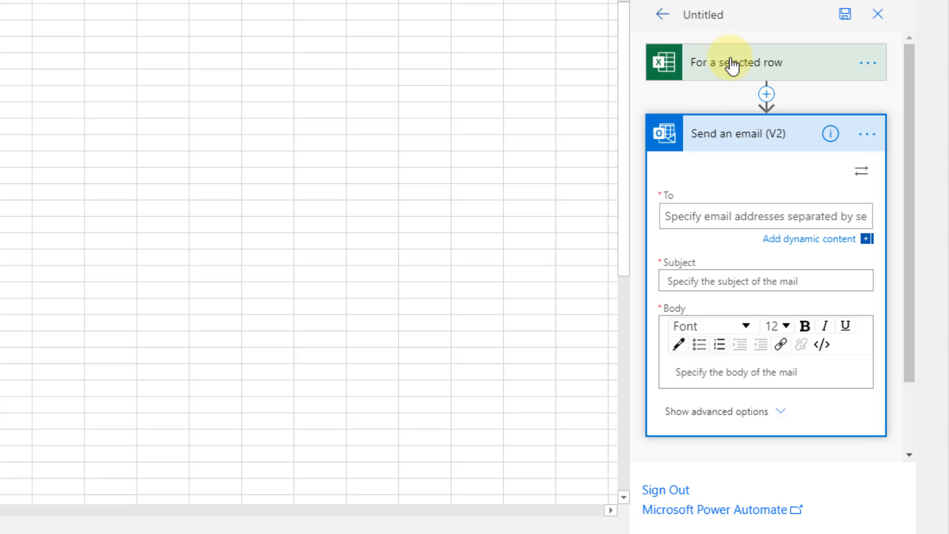
pyautogui.click(698, 218)
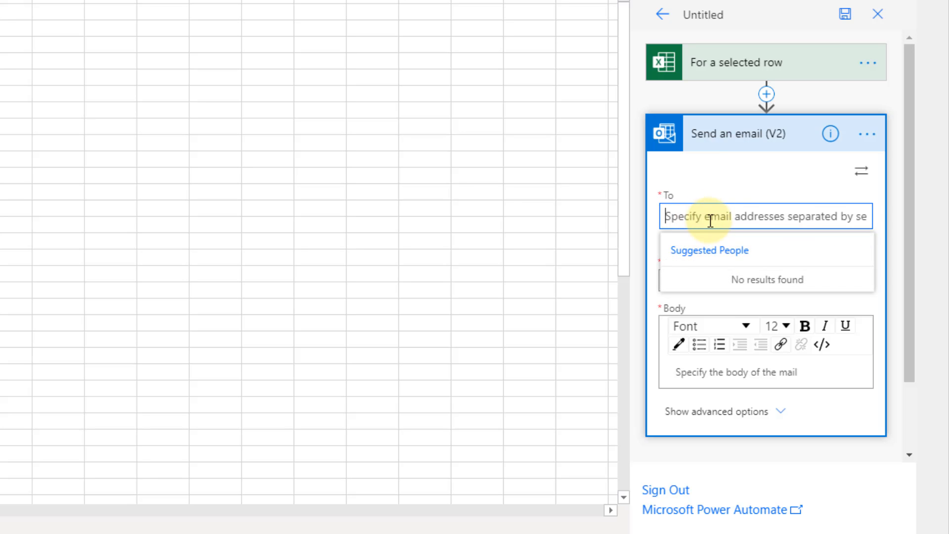
pyautogui.click(763, 183)
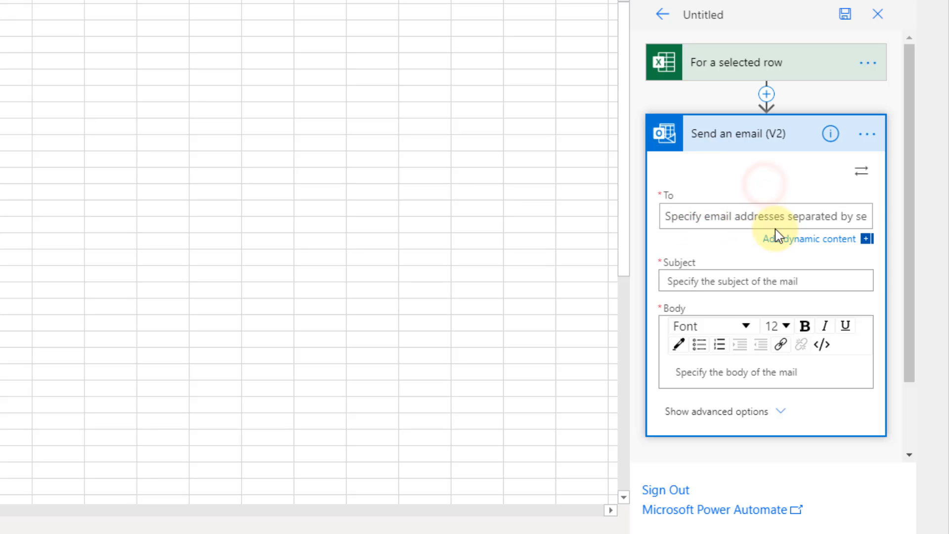
pyautogui.click(783, 243)
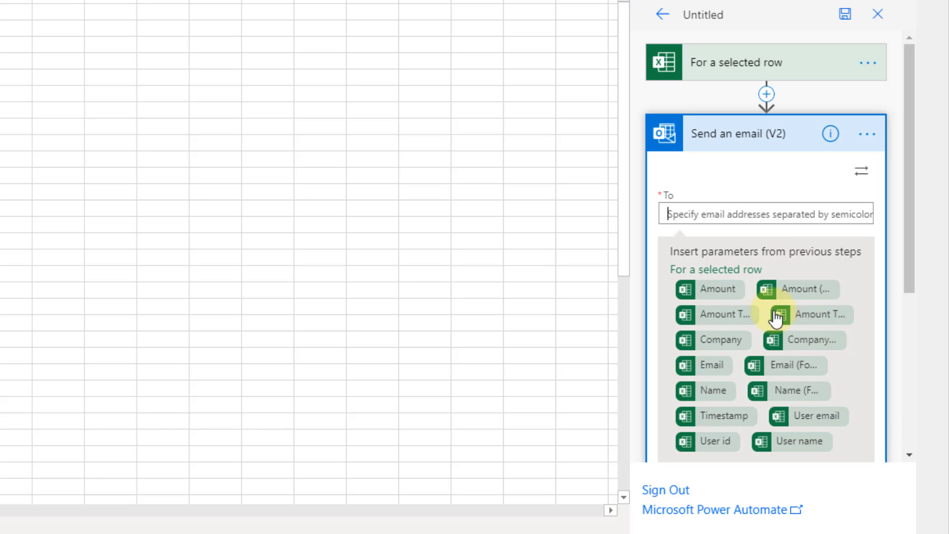
pyautogui.click(709, 368)
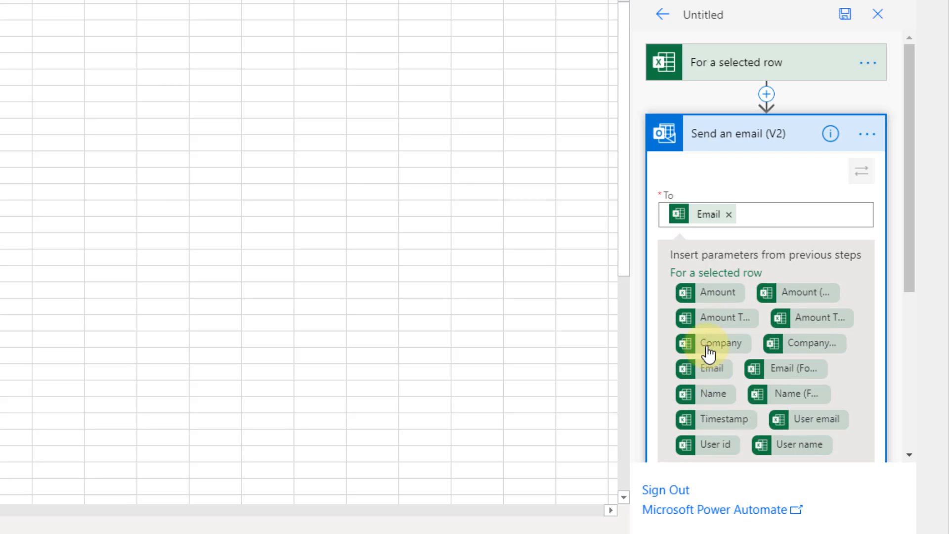
pyautogui.click(754, 178)
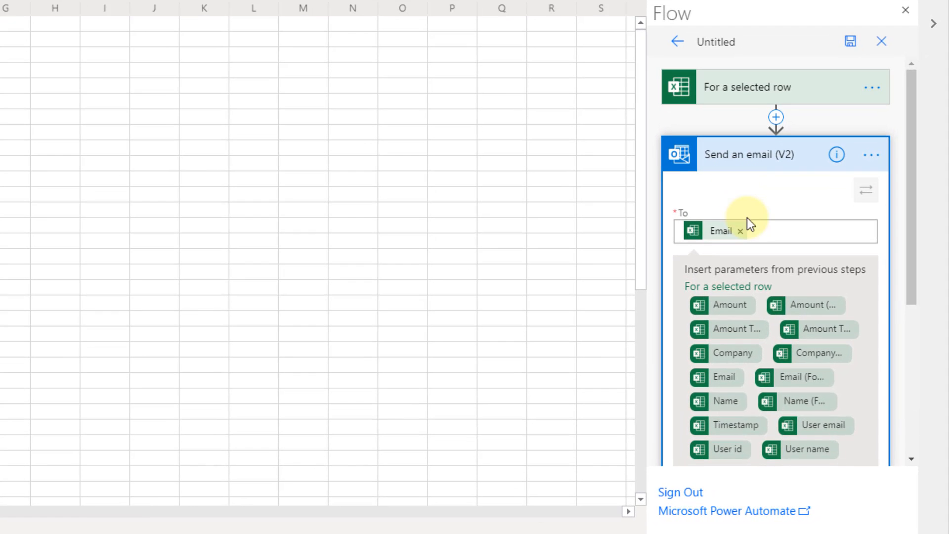
# Set the email's subject to "Invoice reminder for" followed by the Company dynamic content from the selected row.
pyautogui.scroll(-1, 818, 319)
pyautogui.scroll(-3, 751, 238)
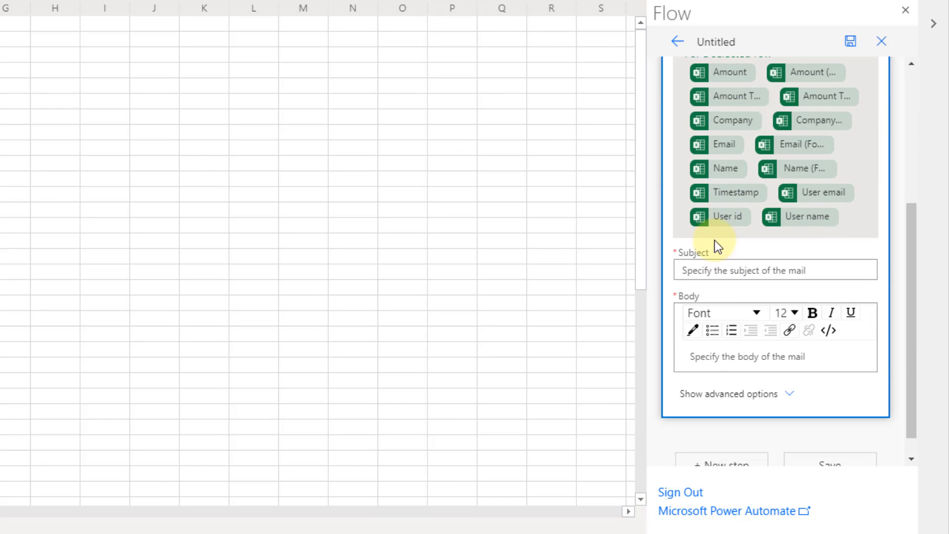
pyautogui.click(721, 269)
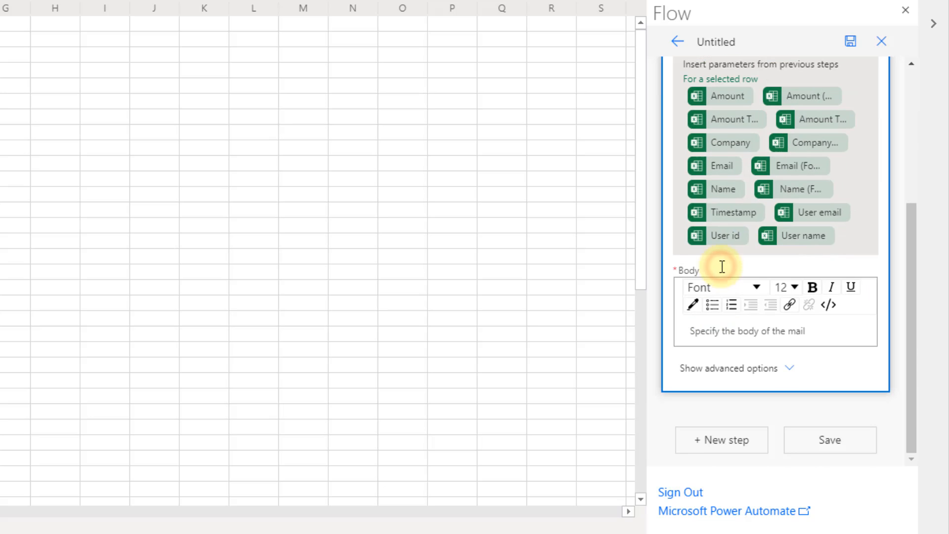
pyautogui.scroll(2, 730, 228)
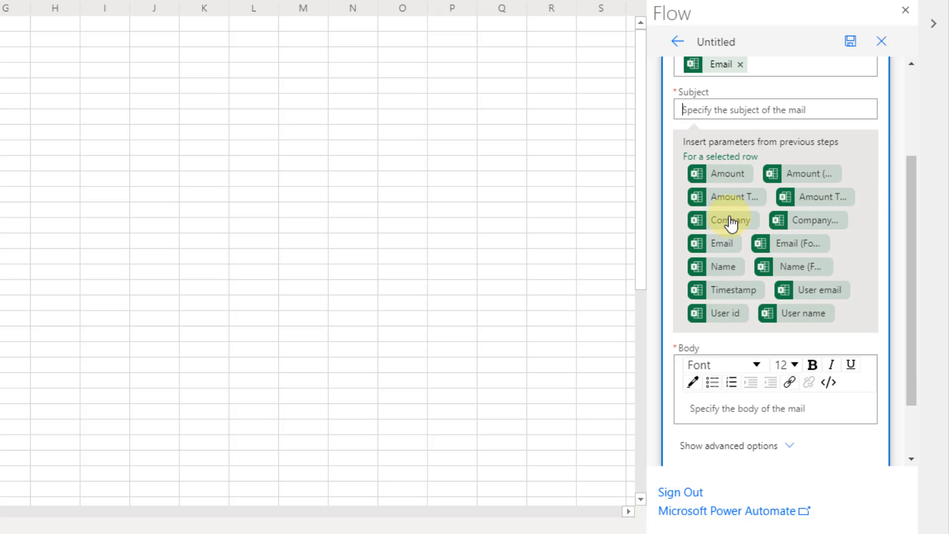
pyautogui.scroll(2, 730, 222)
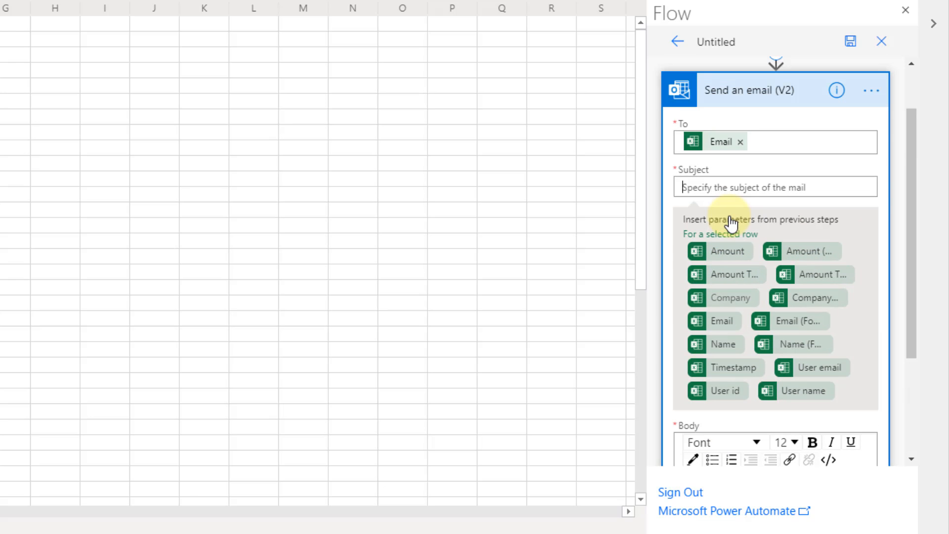
pyautogui.write('Invoice')
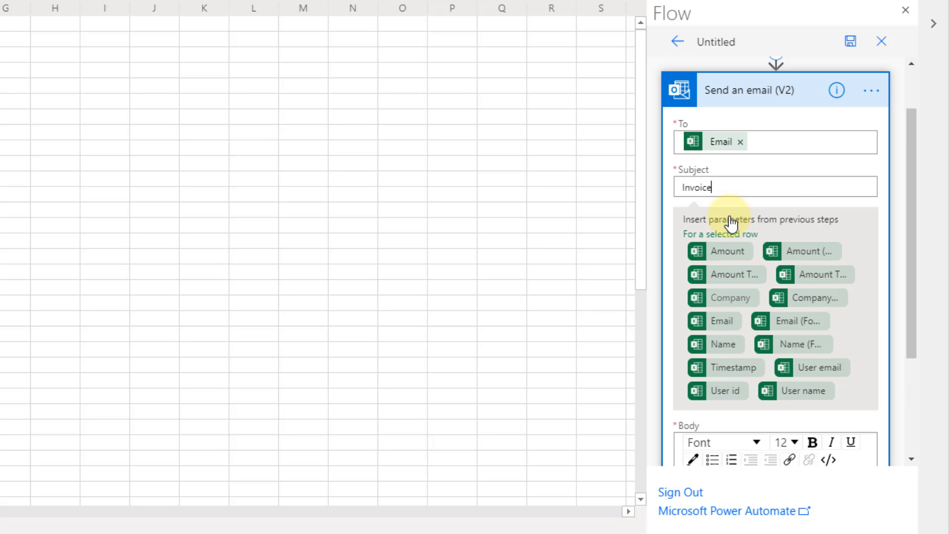
pyautogui.write(' reminder for')
pyautogui.click(728, 298)
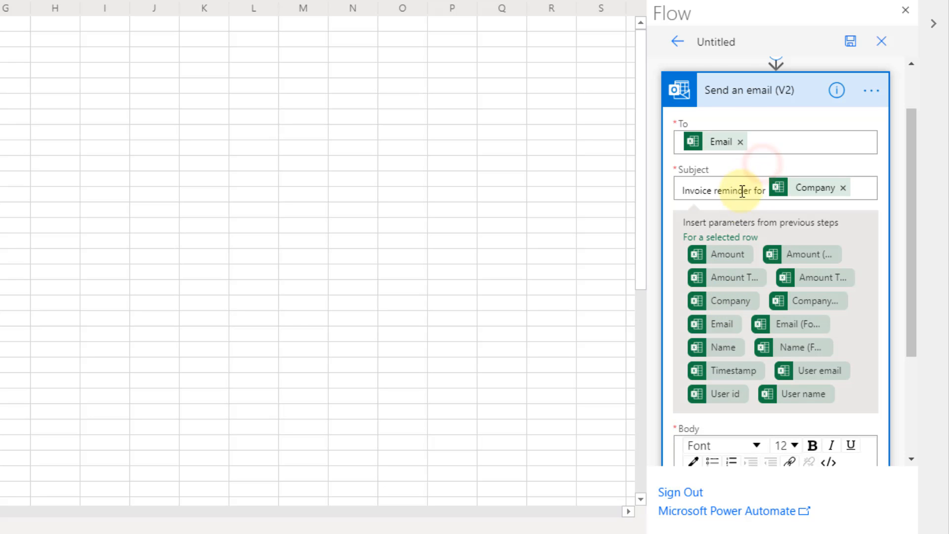
# Start the email body with the greeting "Hi", the Name dynamic content and a comma, followed by a blank line.
pyautogui.scroll(-3, 731, 353)
pyautogui.click(726, 336)
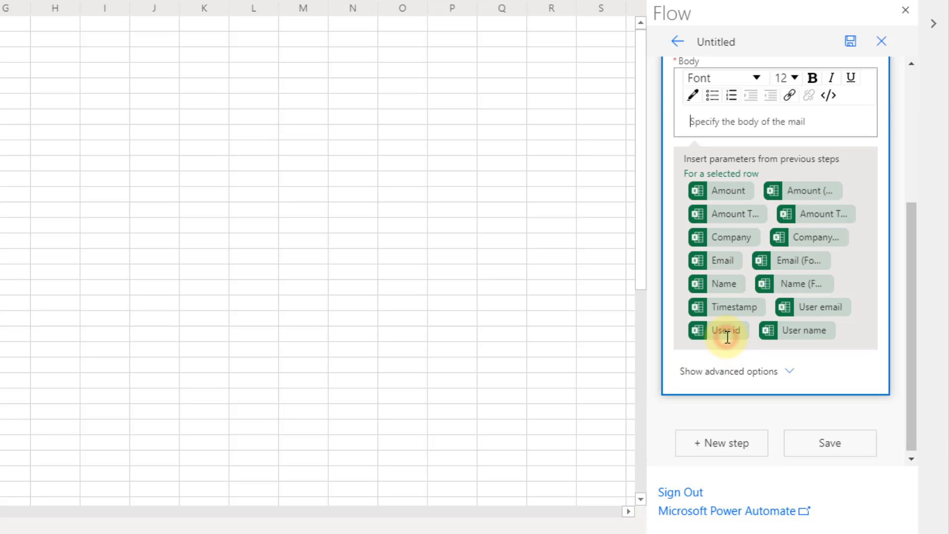
pyautogui.scroll(2, 726, 234)
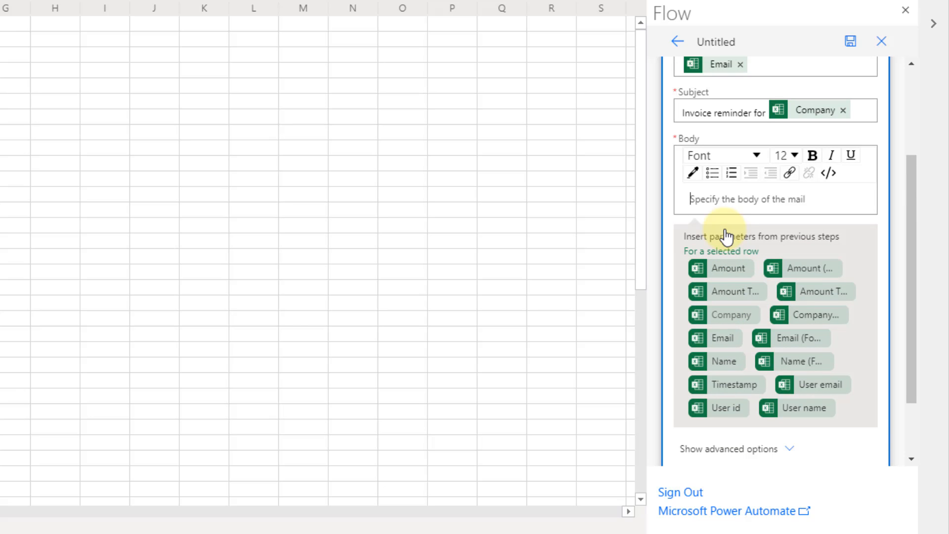
pyautogui.write('Hi')
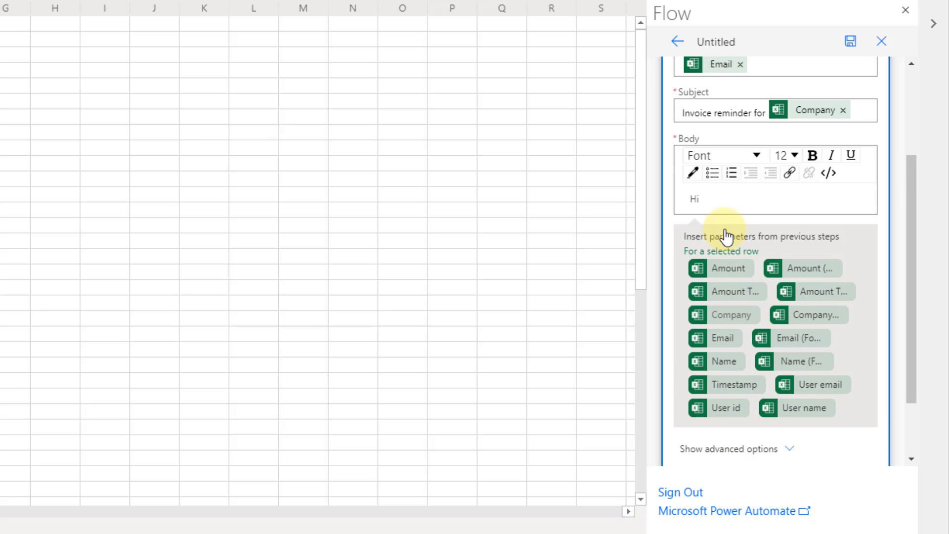
pyautogui.click(724, 364)
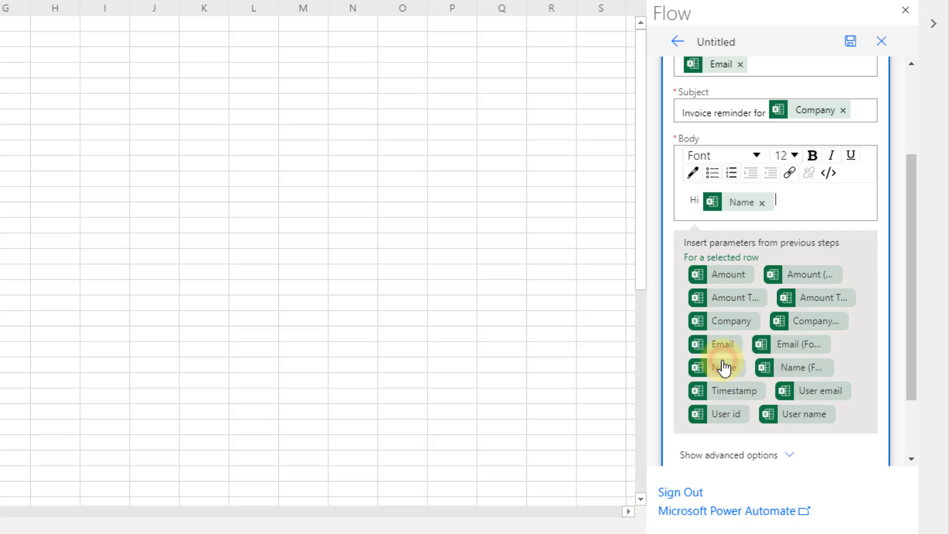
pyautogui.write(',')
pyautogui.press('Return')
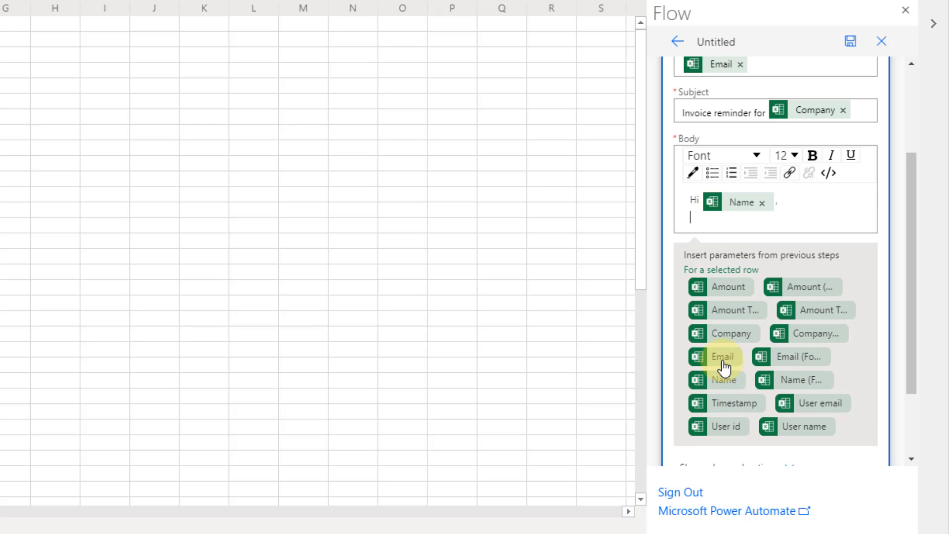
pyautogui.press('Return')
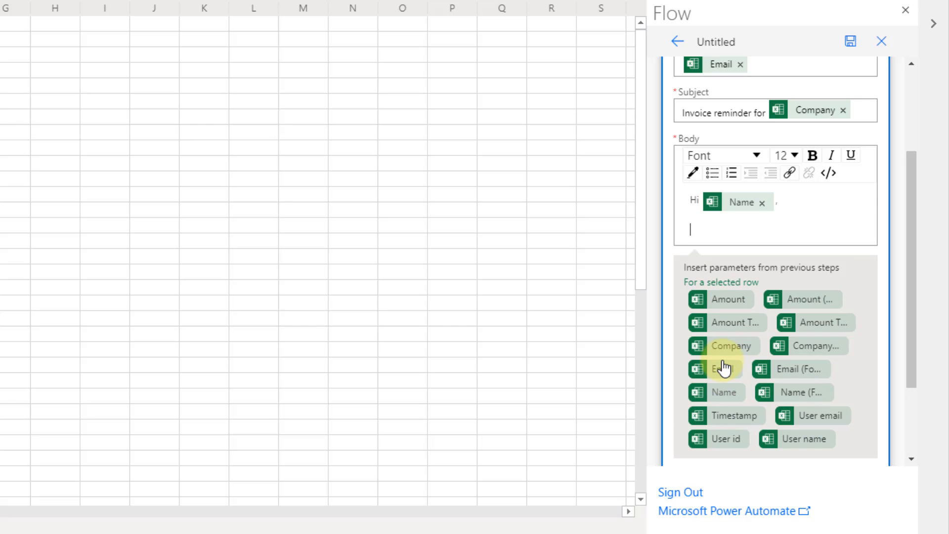
# Add the body sentence "This is a reminder there is an outstanding invoice for" Company "in the amount of" Amount Text, using dynamic content for both fields.
pyautogui.write('This is a reminder ther')
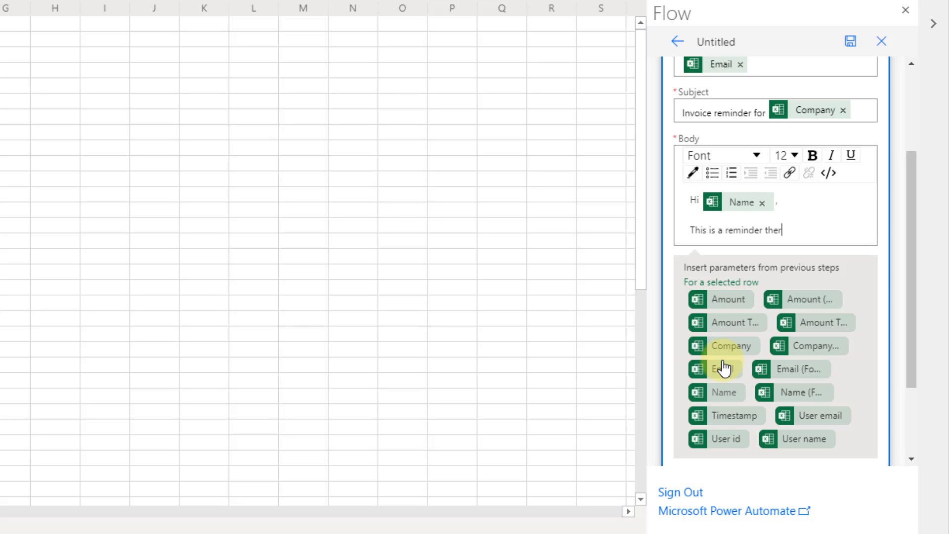
pyautogui.write('e is an outstanding inc')
pyautogui.write('oin')
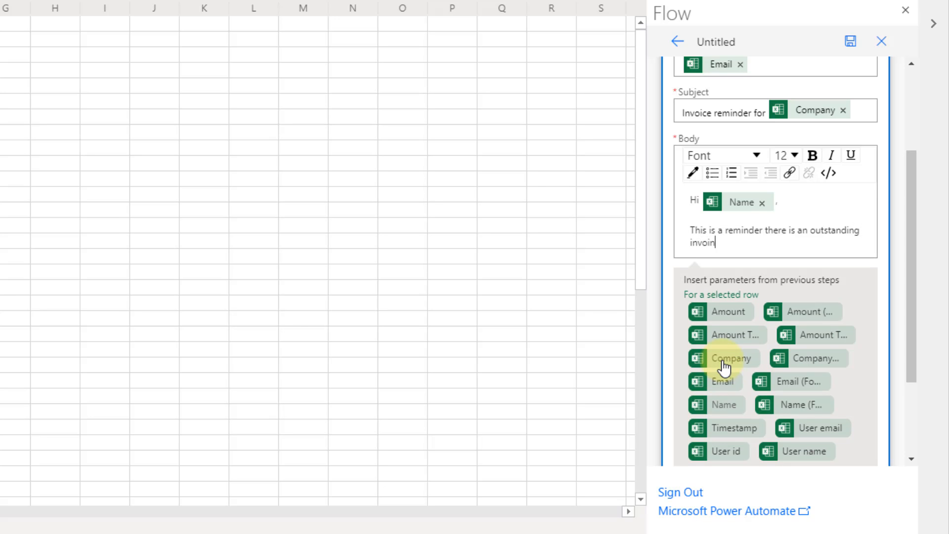
pyautogui.press('BackSpace')
pyautogui.write('ce for')
pyautogui.click(724, 365)
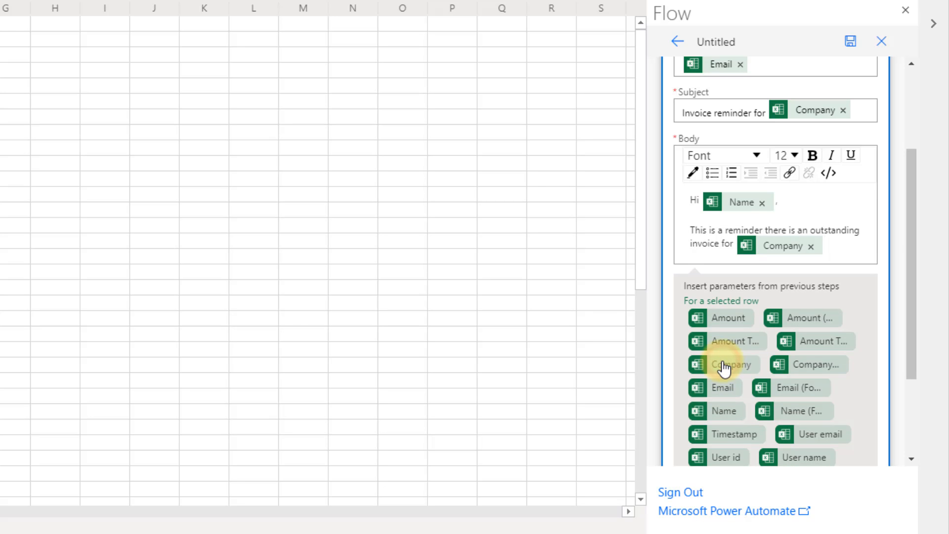
pyautogui.write('in the amount of')
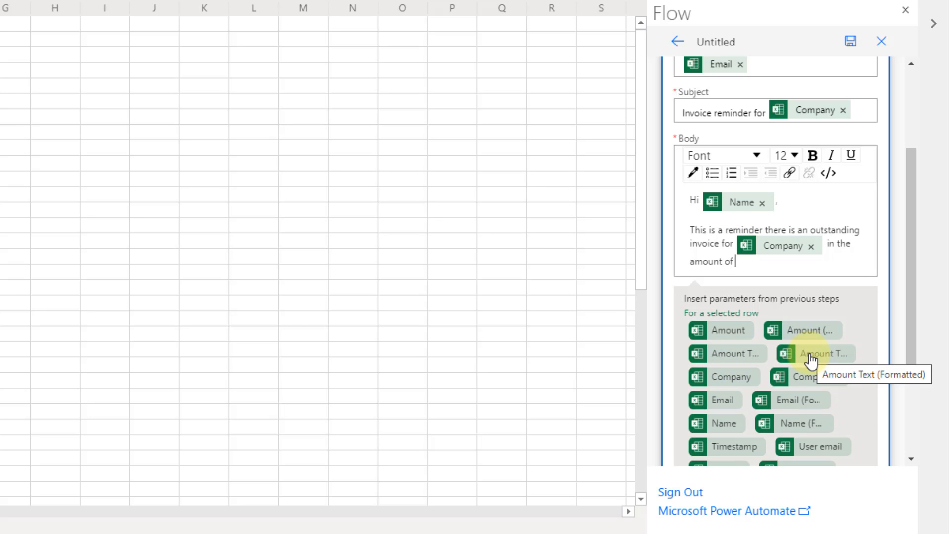
pyautogui.click(736, 355)
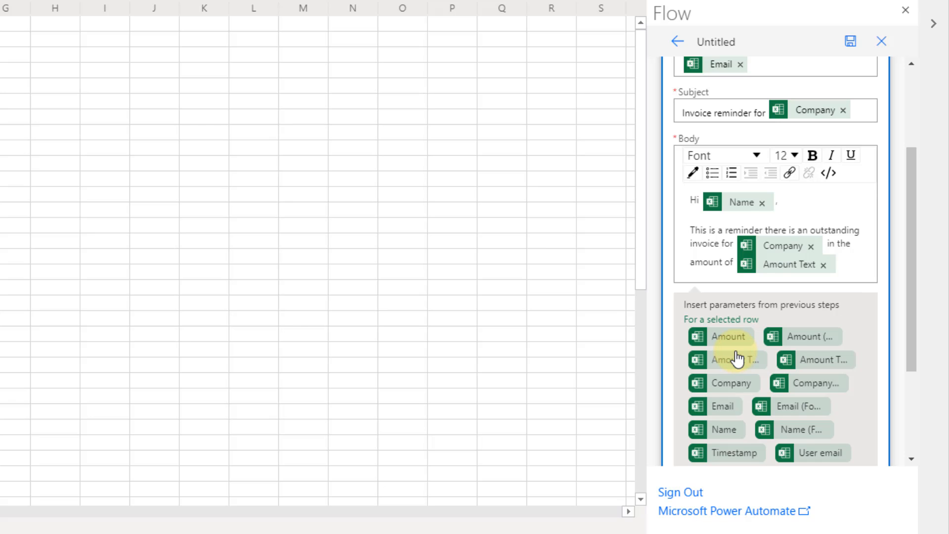
# End the email body with "Regards," and the sender's first name below a blank line, and collapse the email action.
pyautogui.press('Return')
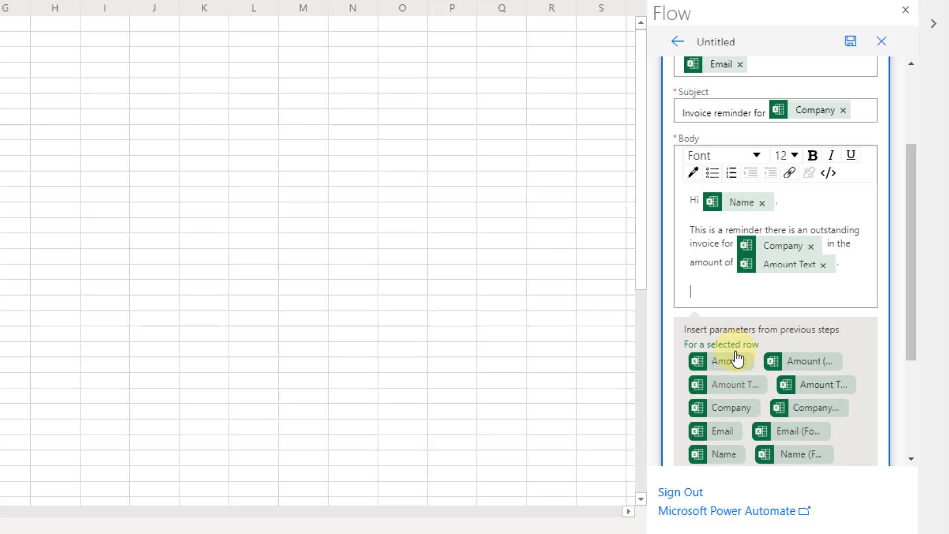
pyautogui.write('Regards,')
pyautogui.press('Return')
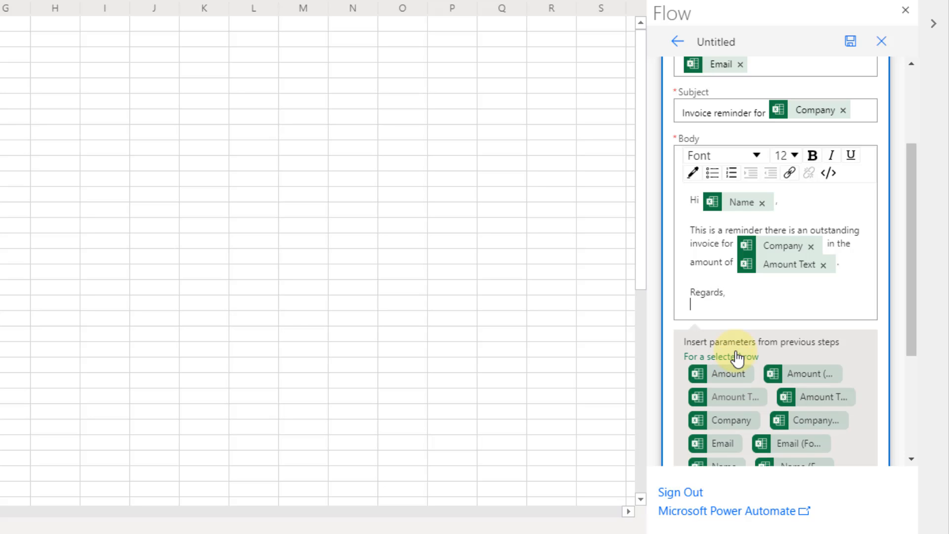
pyautogui.write('John')
pyautogui.click(737, 357)
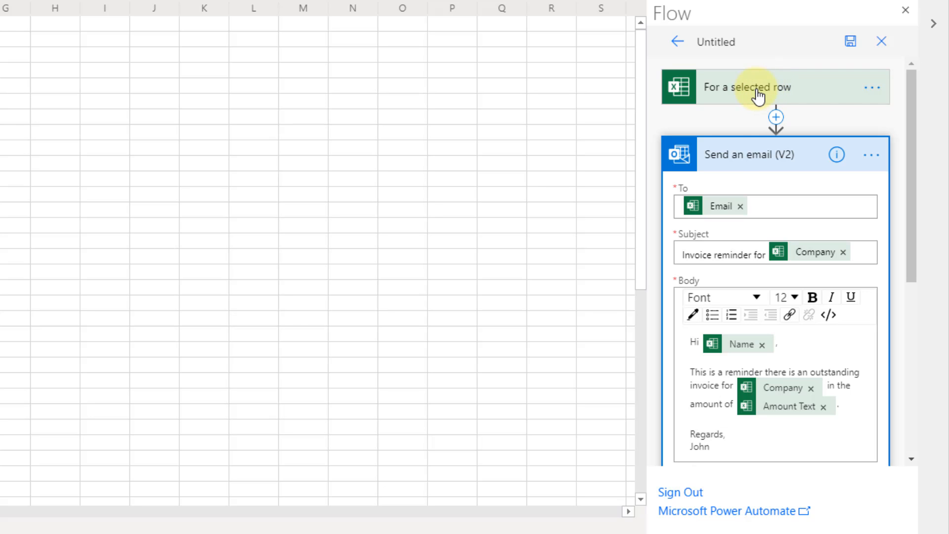
pyautogui.click(736, 156)
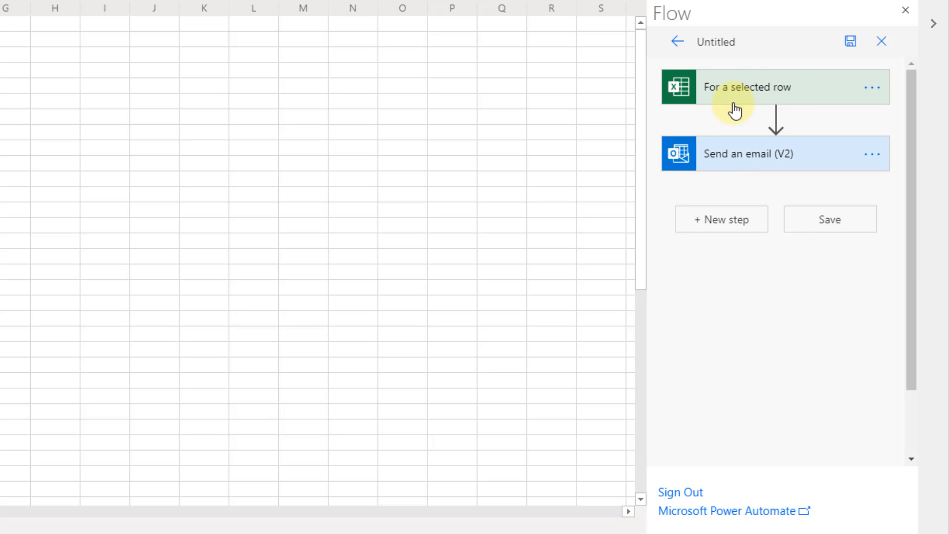
# Name the flow "Send an Email from Excel" and save it.
pyautogui.click(731, 43)
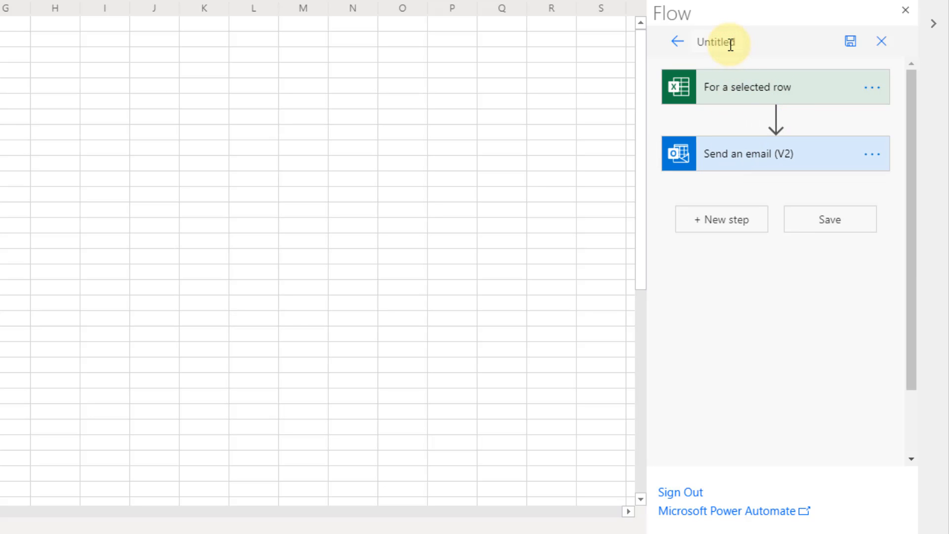
pyautogui.write('Send an Email form')
pyautogui.press('BackSpace')
pyautogui.press('BackSpace')
pyautogui.press('BackSpace')
pyautogui.write('rom Excel')
pyautogui.click(850, 42)
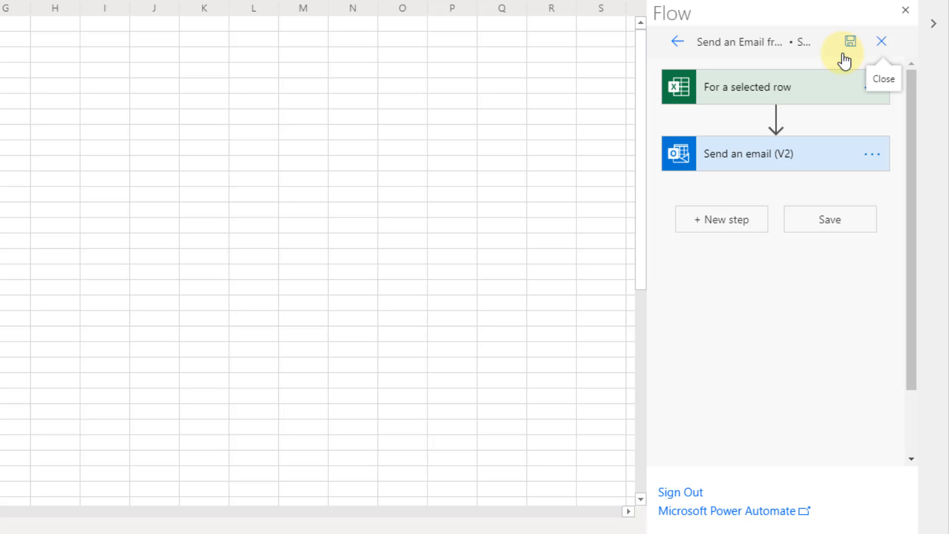
# Leave the flow editor and return to the list of flows for this Excel file.
pyautogui.click(677, 43)
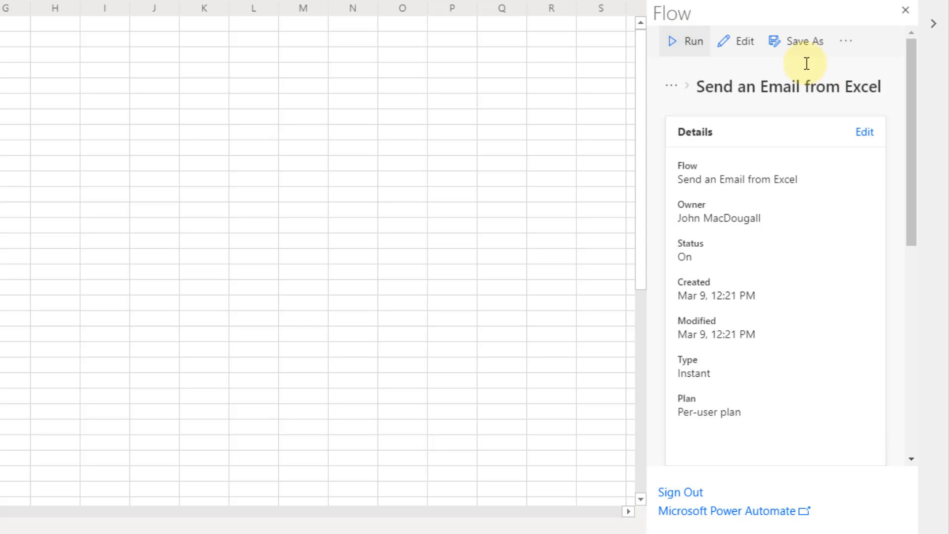
pyautogui.click(672, 88)
pyautogui.click(687, 120)
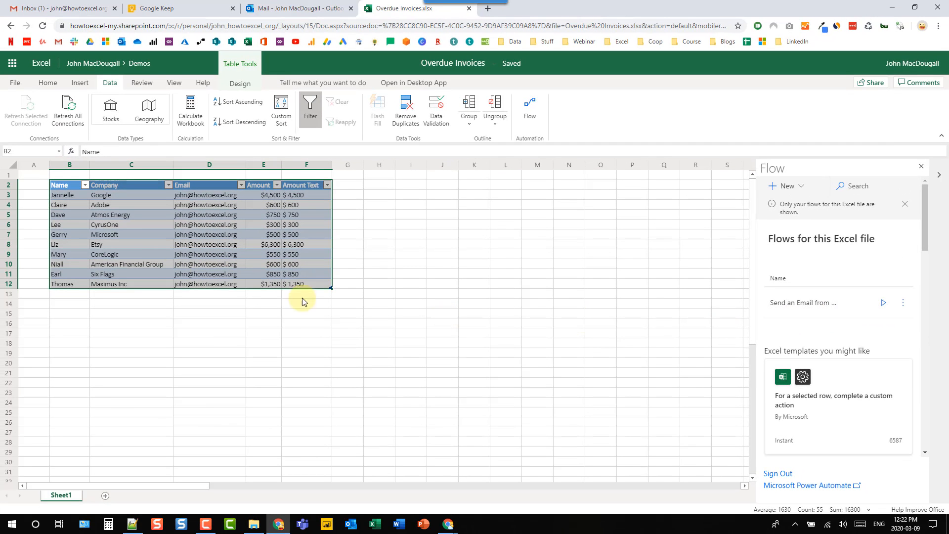
pyautogui.click(147, 204)
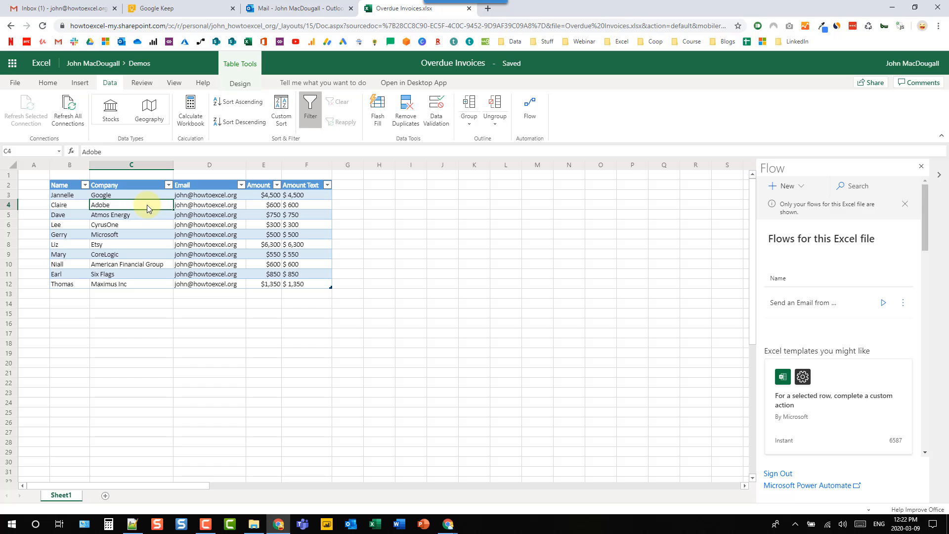
pyautogui.click(187, 225)
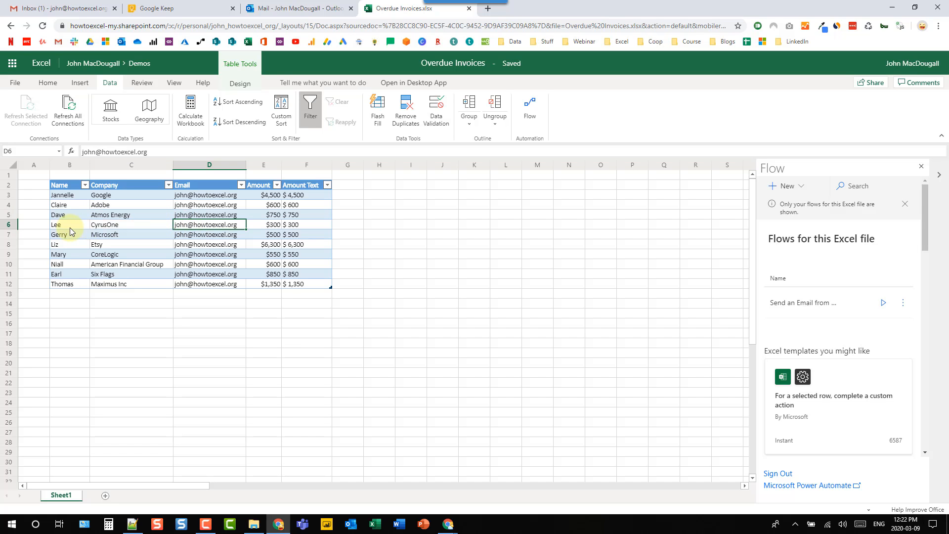
pyautogui.moveTo(66, 225); pyautogui.dragTo(302, 226)
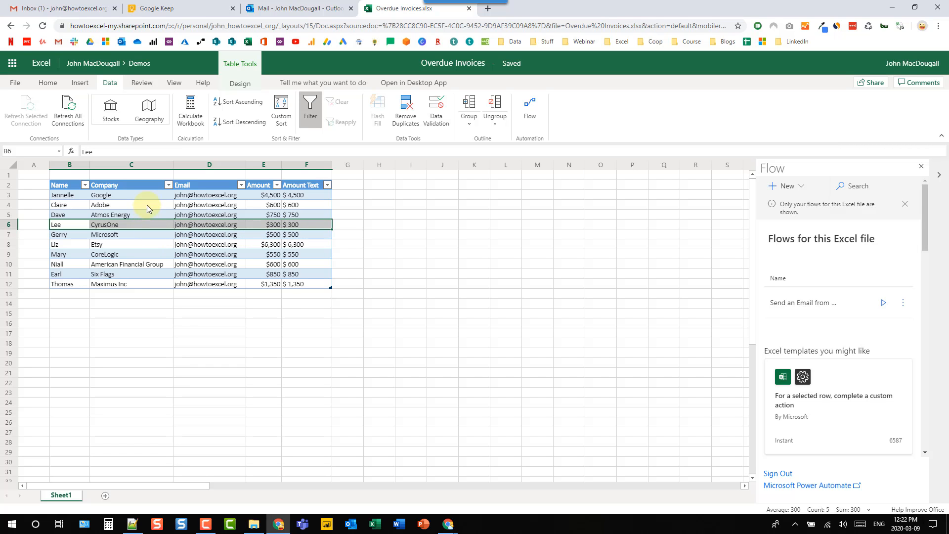
# Run the "Send an Email from Excel" flow on the Adobe, Atmos Energy and CyrusOne rows by selecting C4:C6, and finish the run dialog.
pyautogui.moveTo(147, 203); pyautogui.dragTo(146, 226)
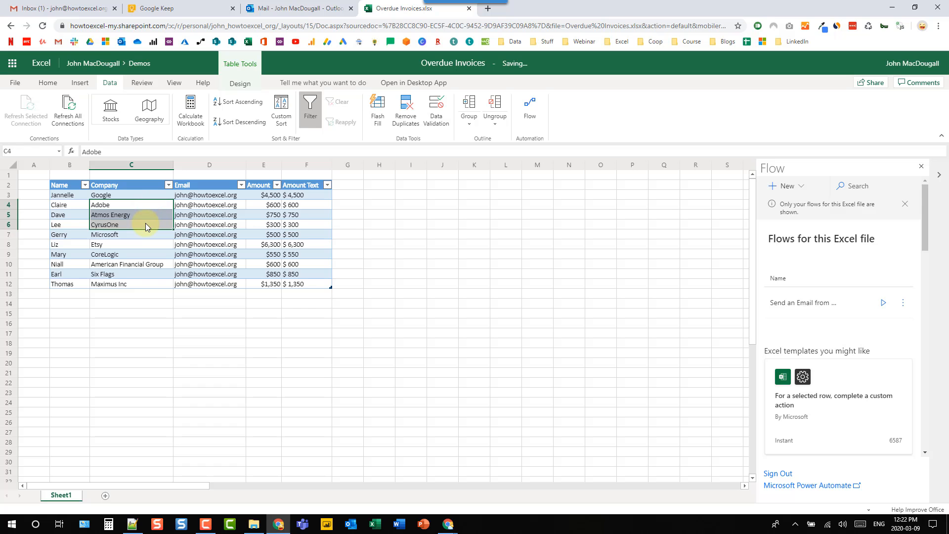
pyautogui.click(884, 304)
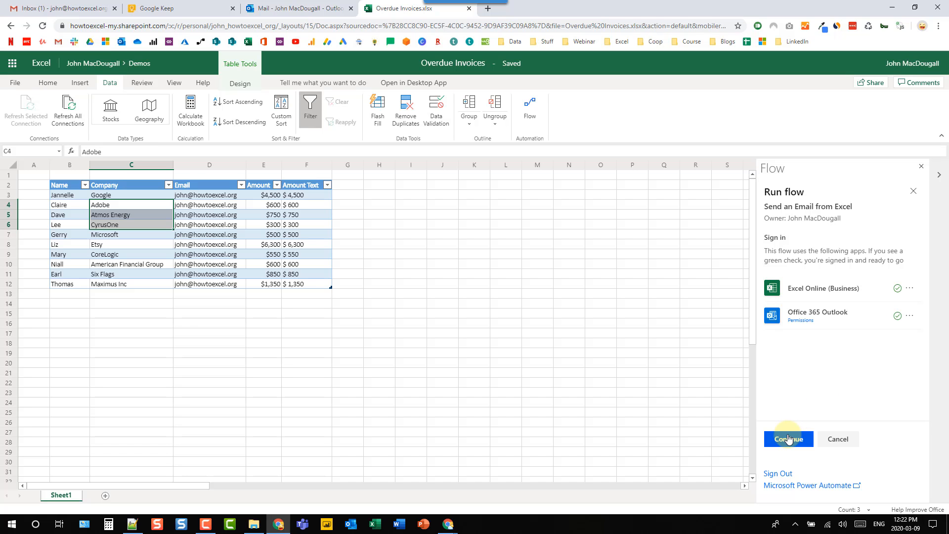
pyautogui.click(788, 439)
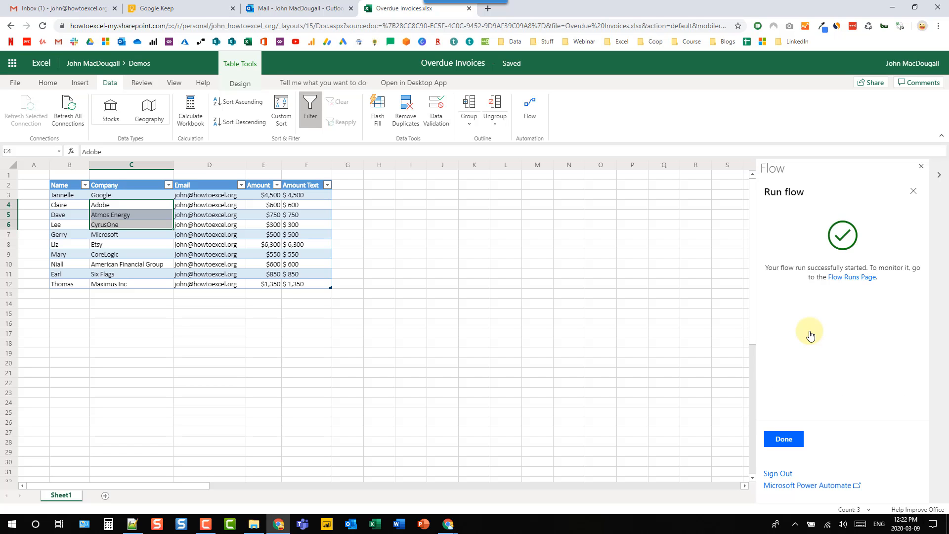
pyautogui.click(787, 437)
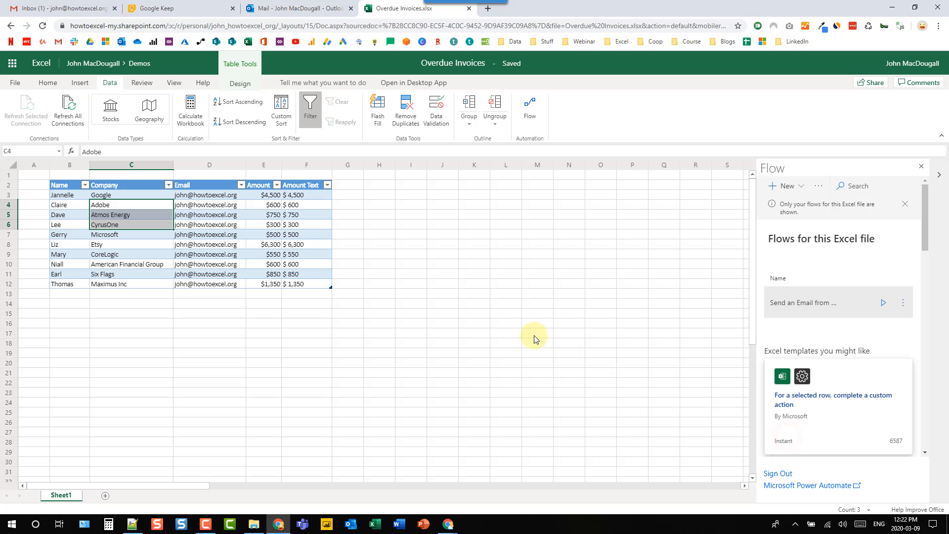
pyautogui.click(354, 237)
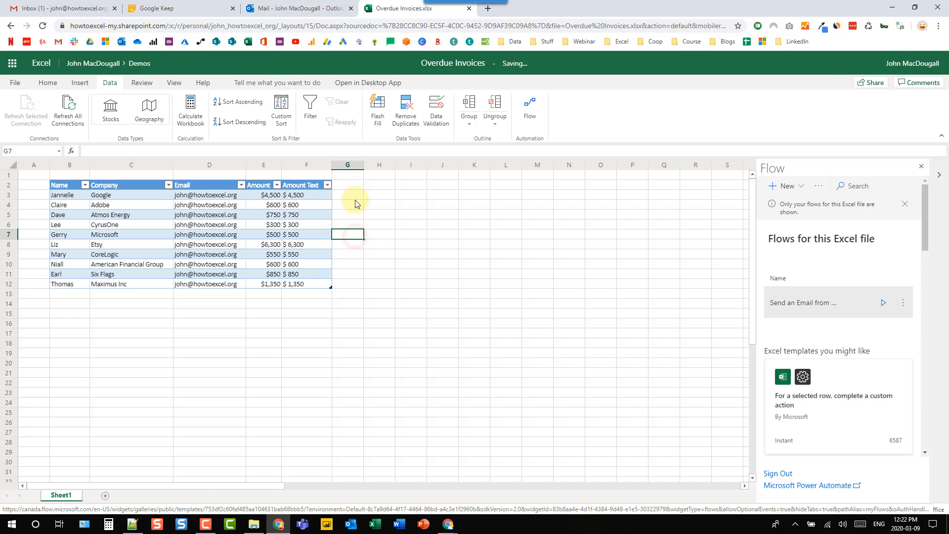
# Switch to the Outlook mailbox and open the "Invoice reminder for CyrusOne" email to check its content.
pyautogui.click(302, 7)
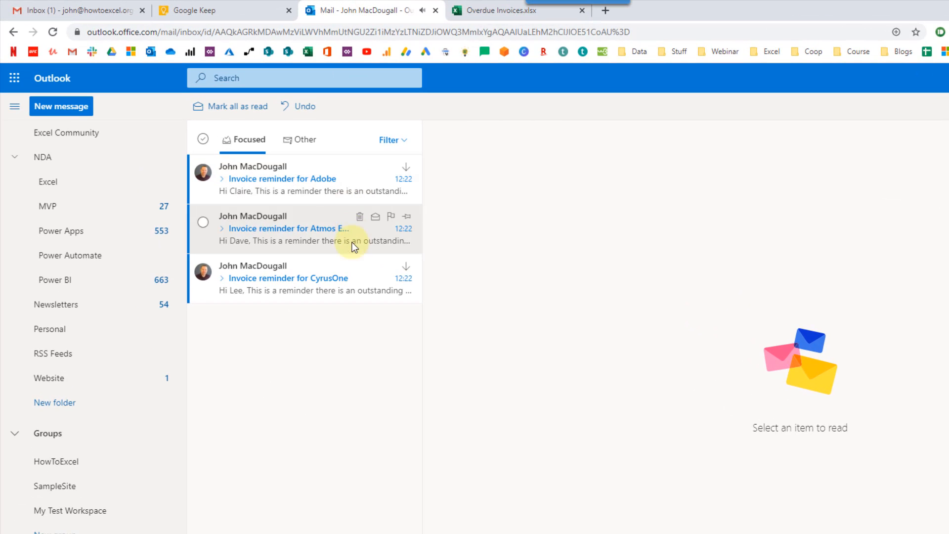
pyautogui.click(333, 282)
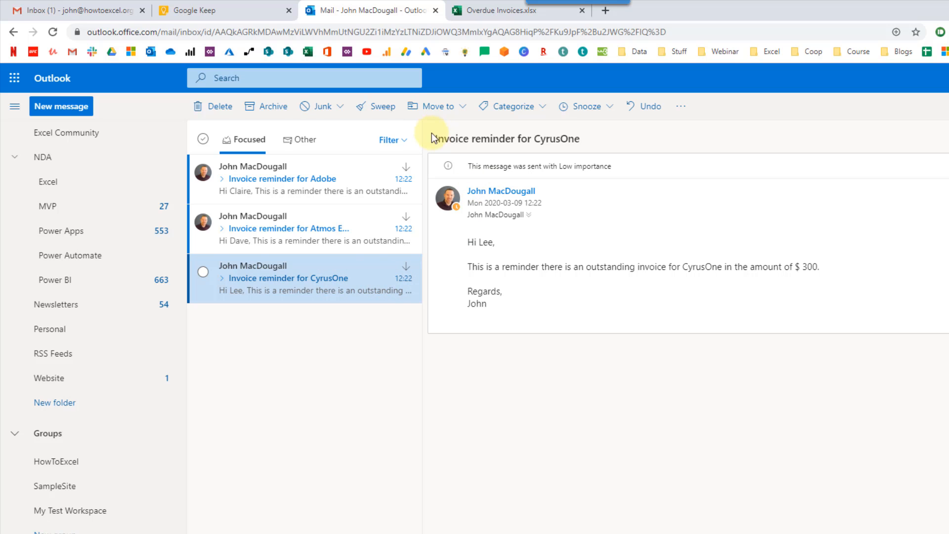
# Examine the subject, greeting name, company and invoice amount in the open CyrusOne reminder email.
pyautogui.moveTo(438, 140); pyautogui.dragTo(581, 139)
pyautogui.click(536, 140)
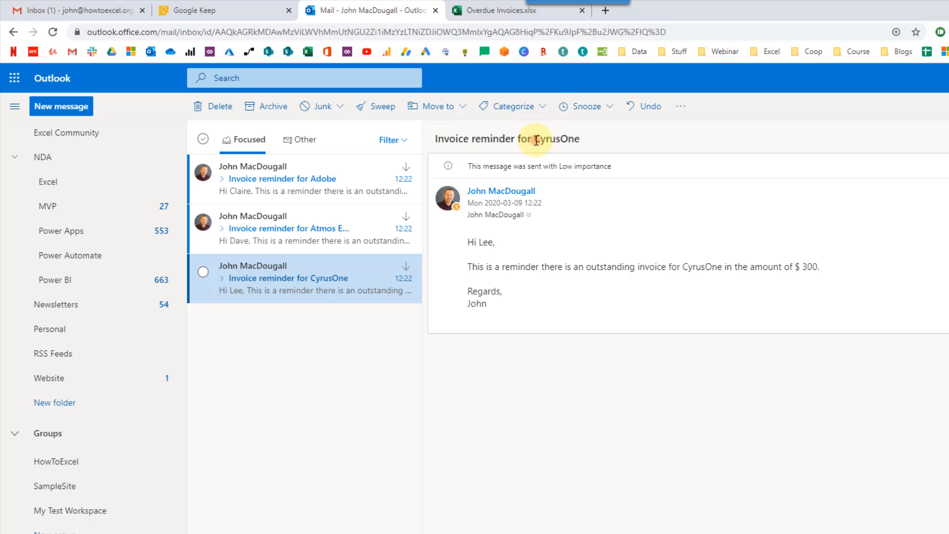
pyautogui.doubleClick(483, 243)
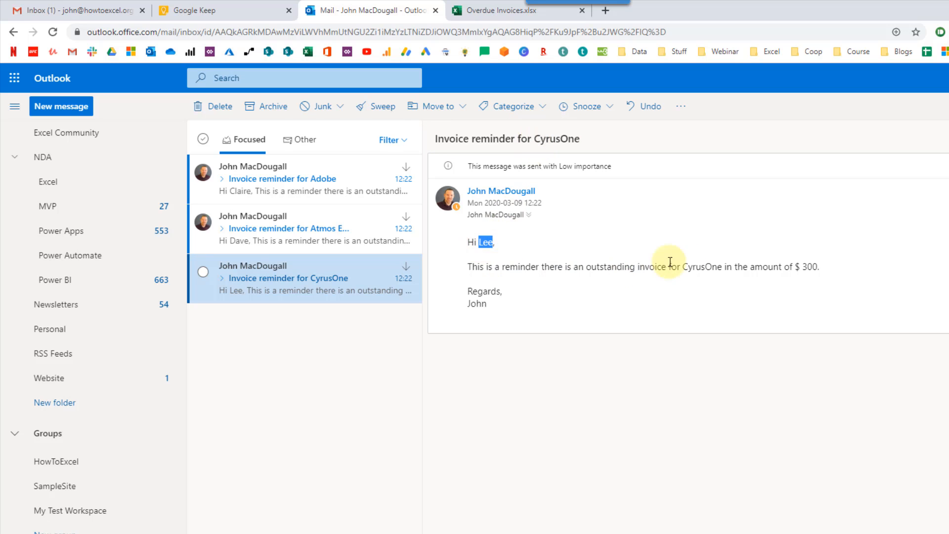
pyautogui.moveTo(687, 267); pyautogui.dragTo(722, 267)
pyautogui.moveTo(796, 267); pyautogui.dragTo(816, 267)
# Switch to the Overdue Invoices workbook and check the name, company and amount in the CyrusOne row against the email.
pyautogui.click(475, 10)
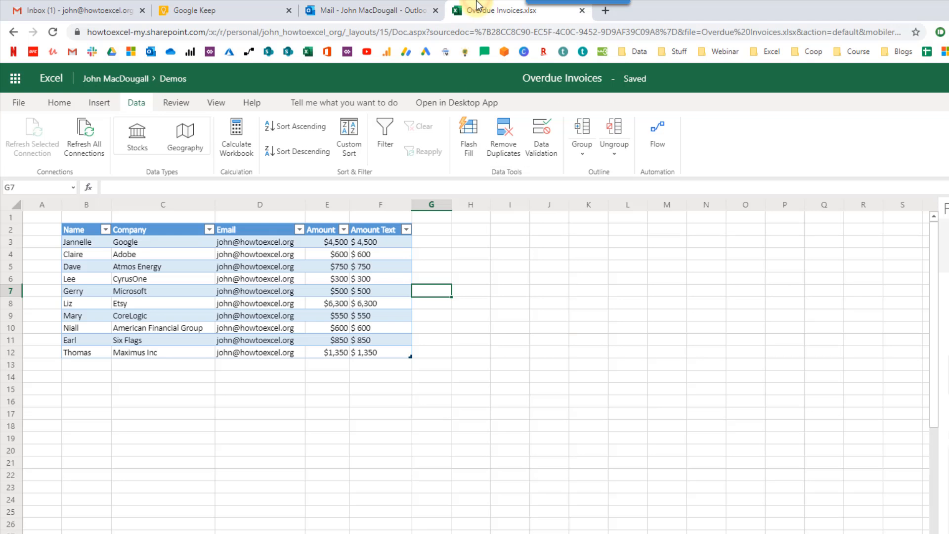
pyautogui.click(172, 282)
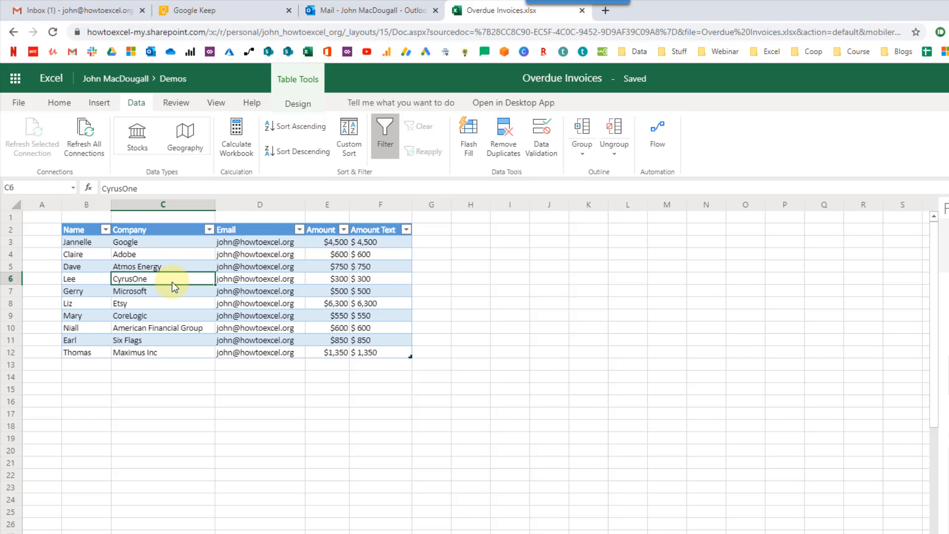
pyautogui.click(91, 278)
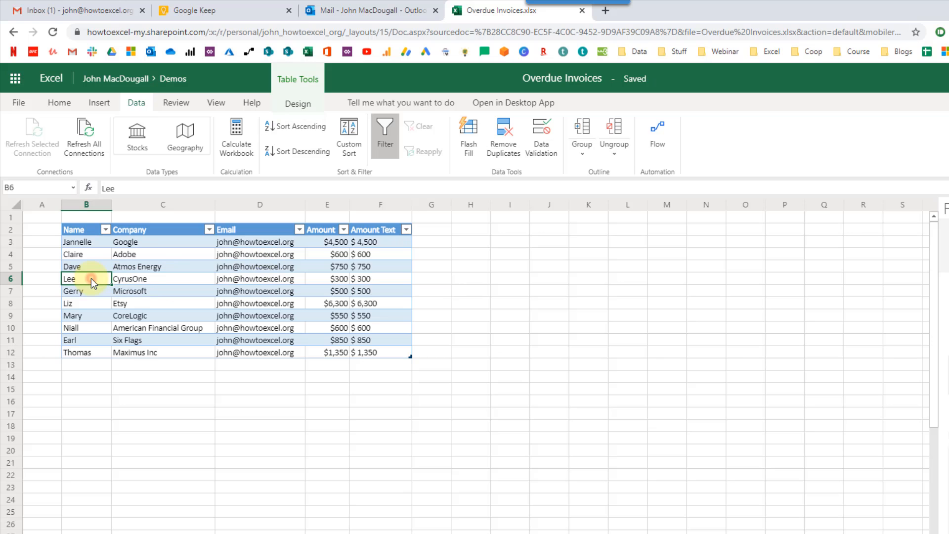
pyautogui.click(150, 278)
pyautogui.click(333, 279)
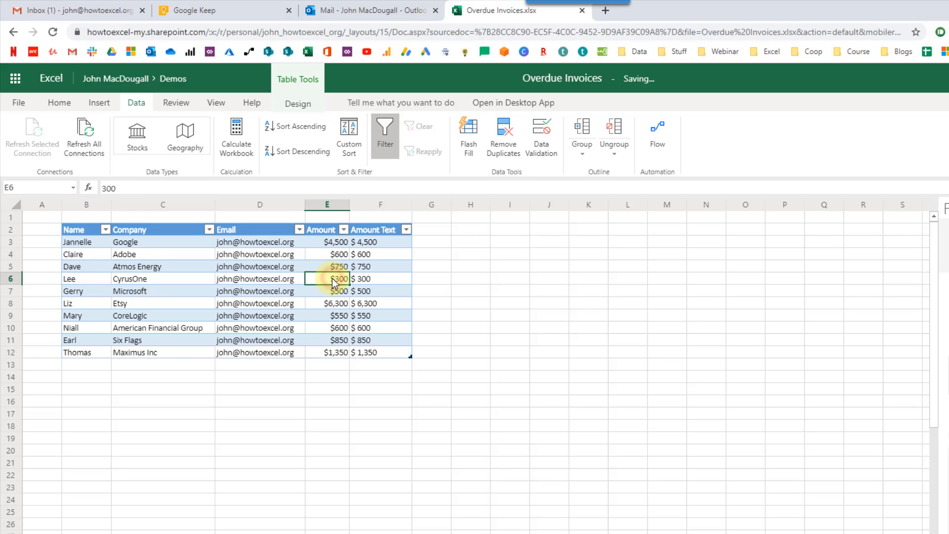